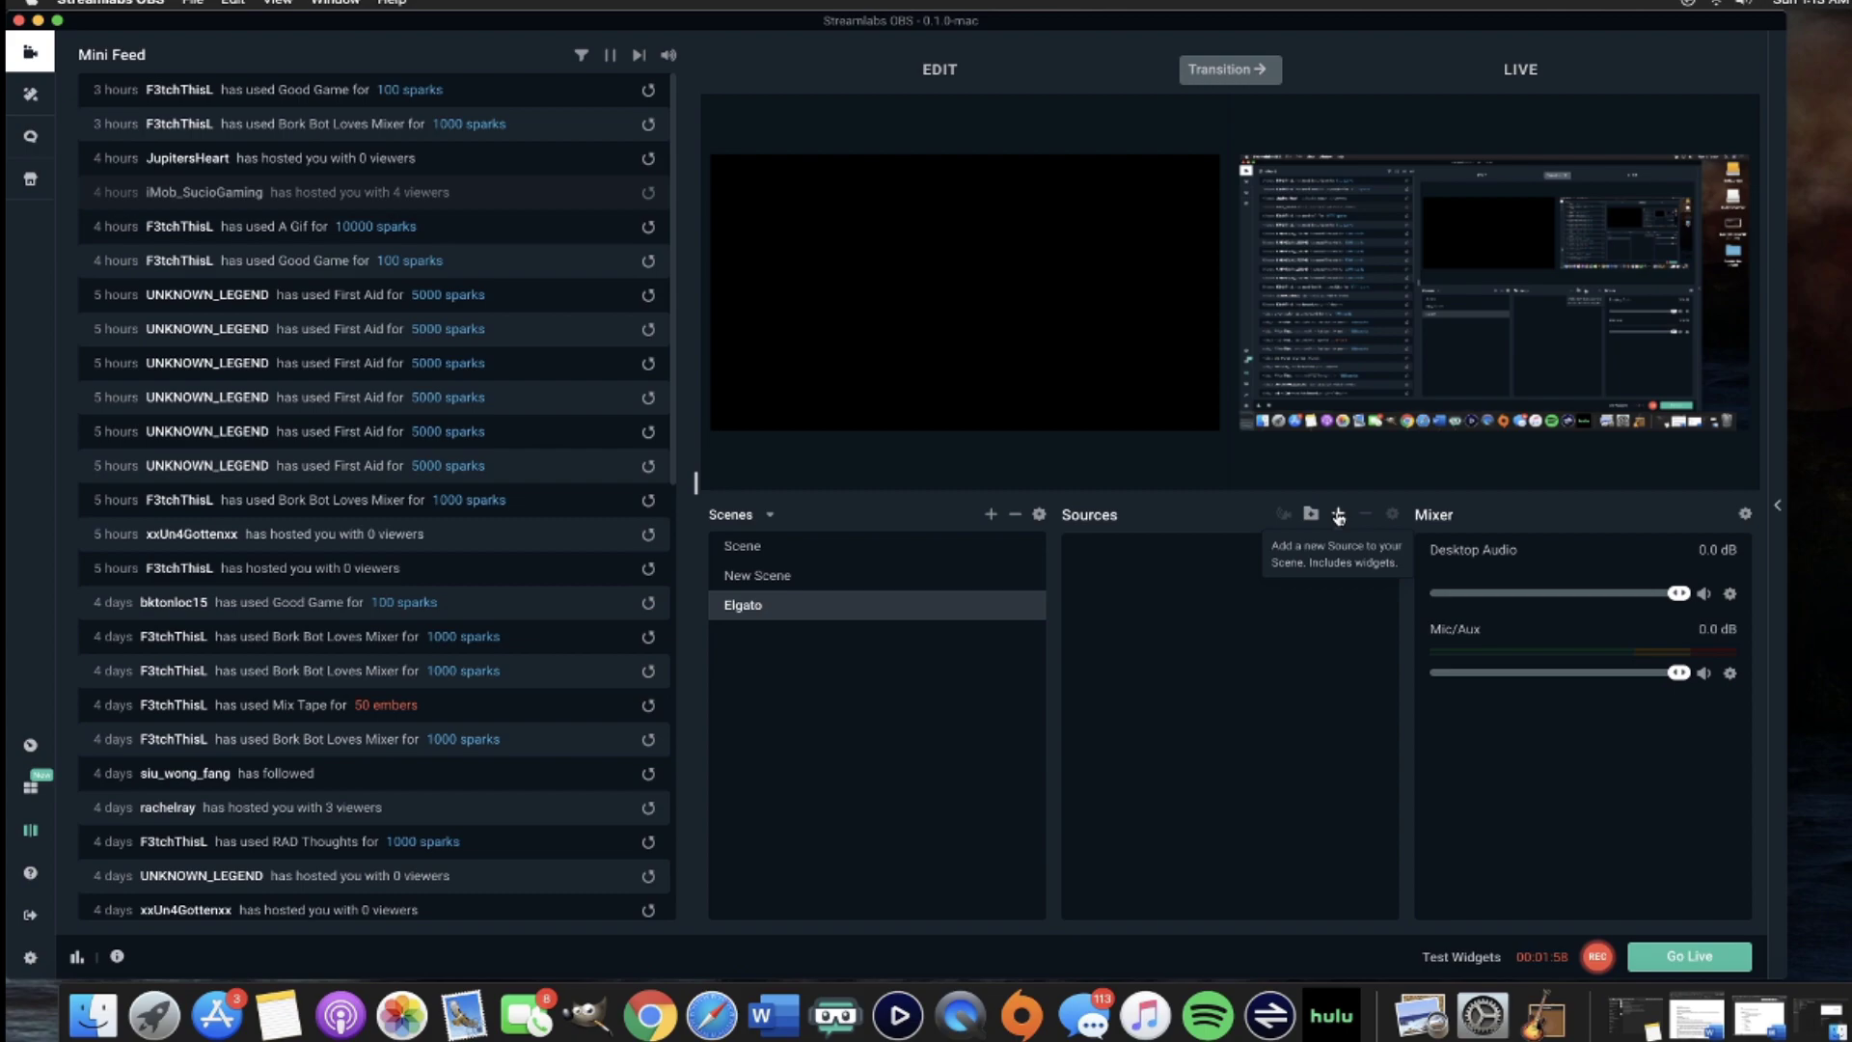
{"action": "type", "text": "gato.co"}
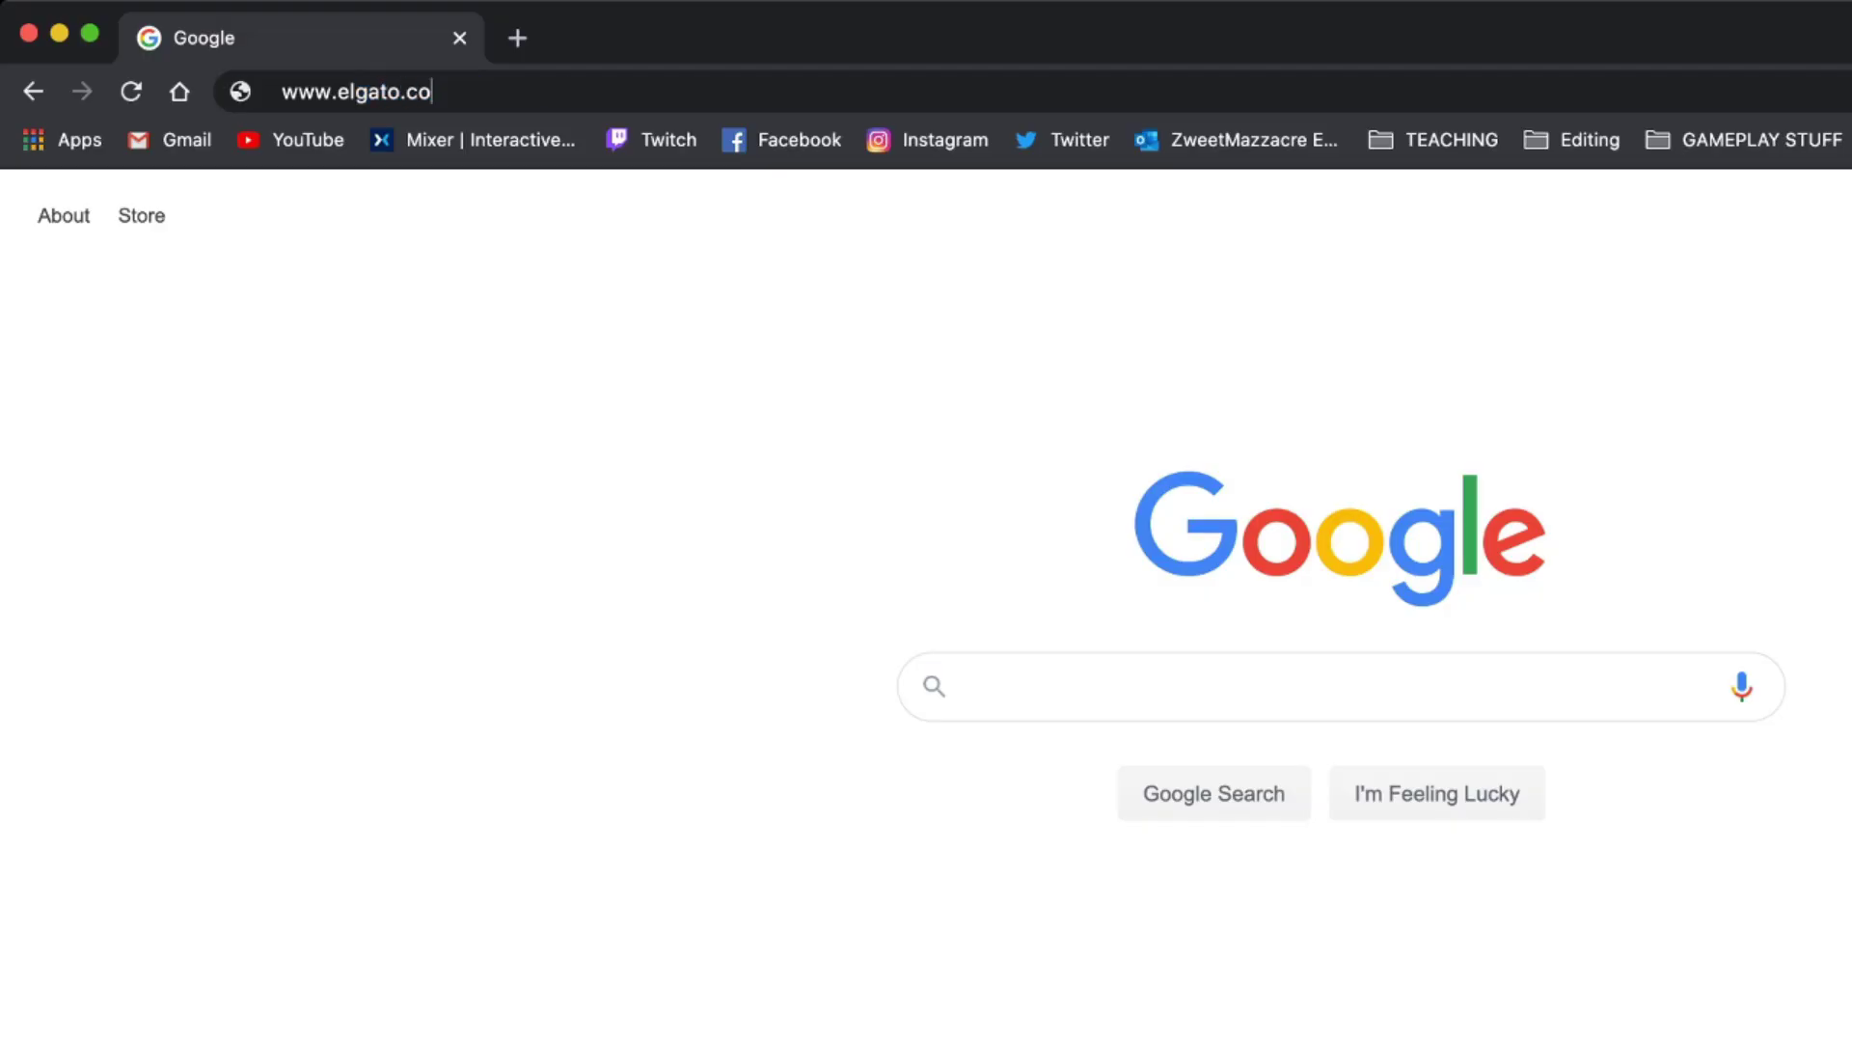
{"action": "type", "text": "m/"}
Load elgato.com and go to its Downloads page to get OBS Link for Mac
{"action": "key", "text": "Delete"}
{"action": "key", "text": "Return"}
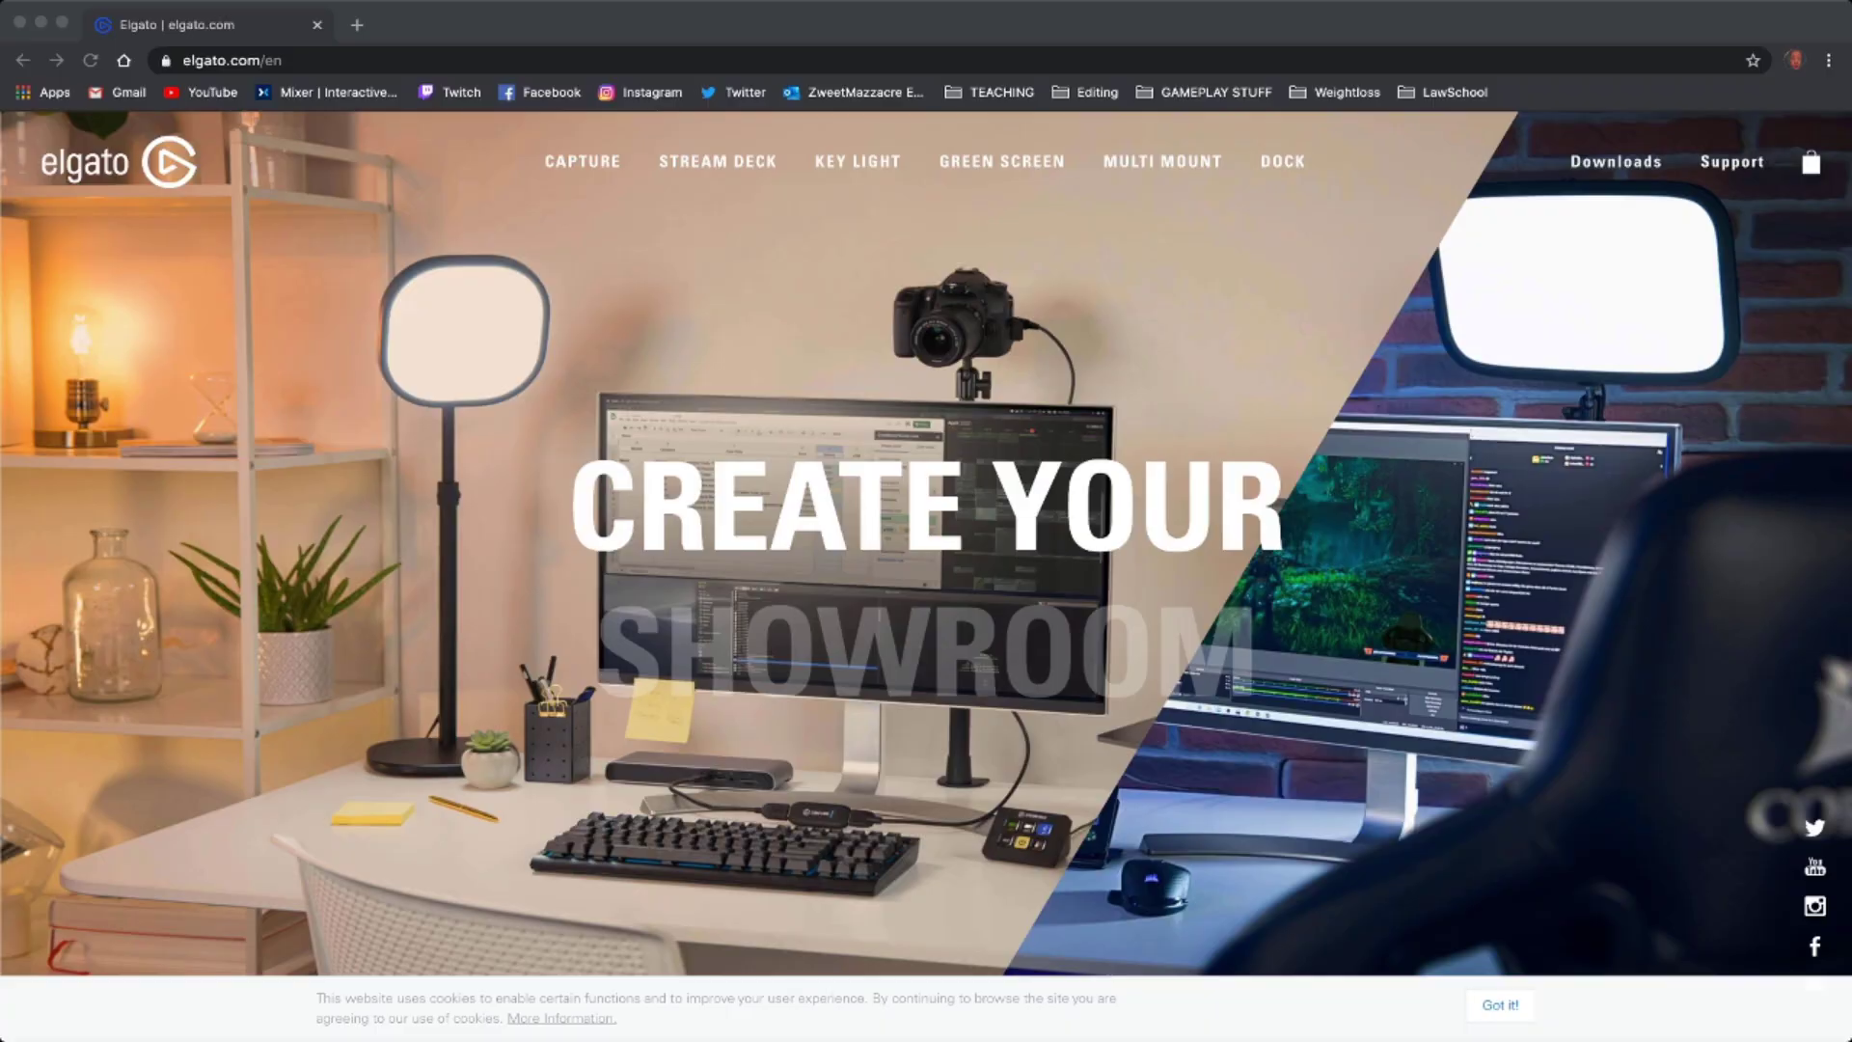
{"action": "left_click", "coordinate": [1617, 161]}
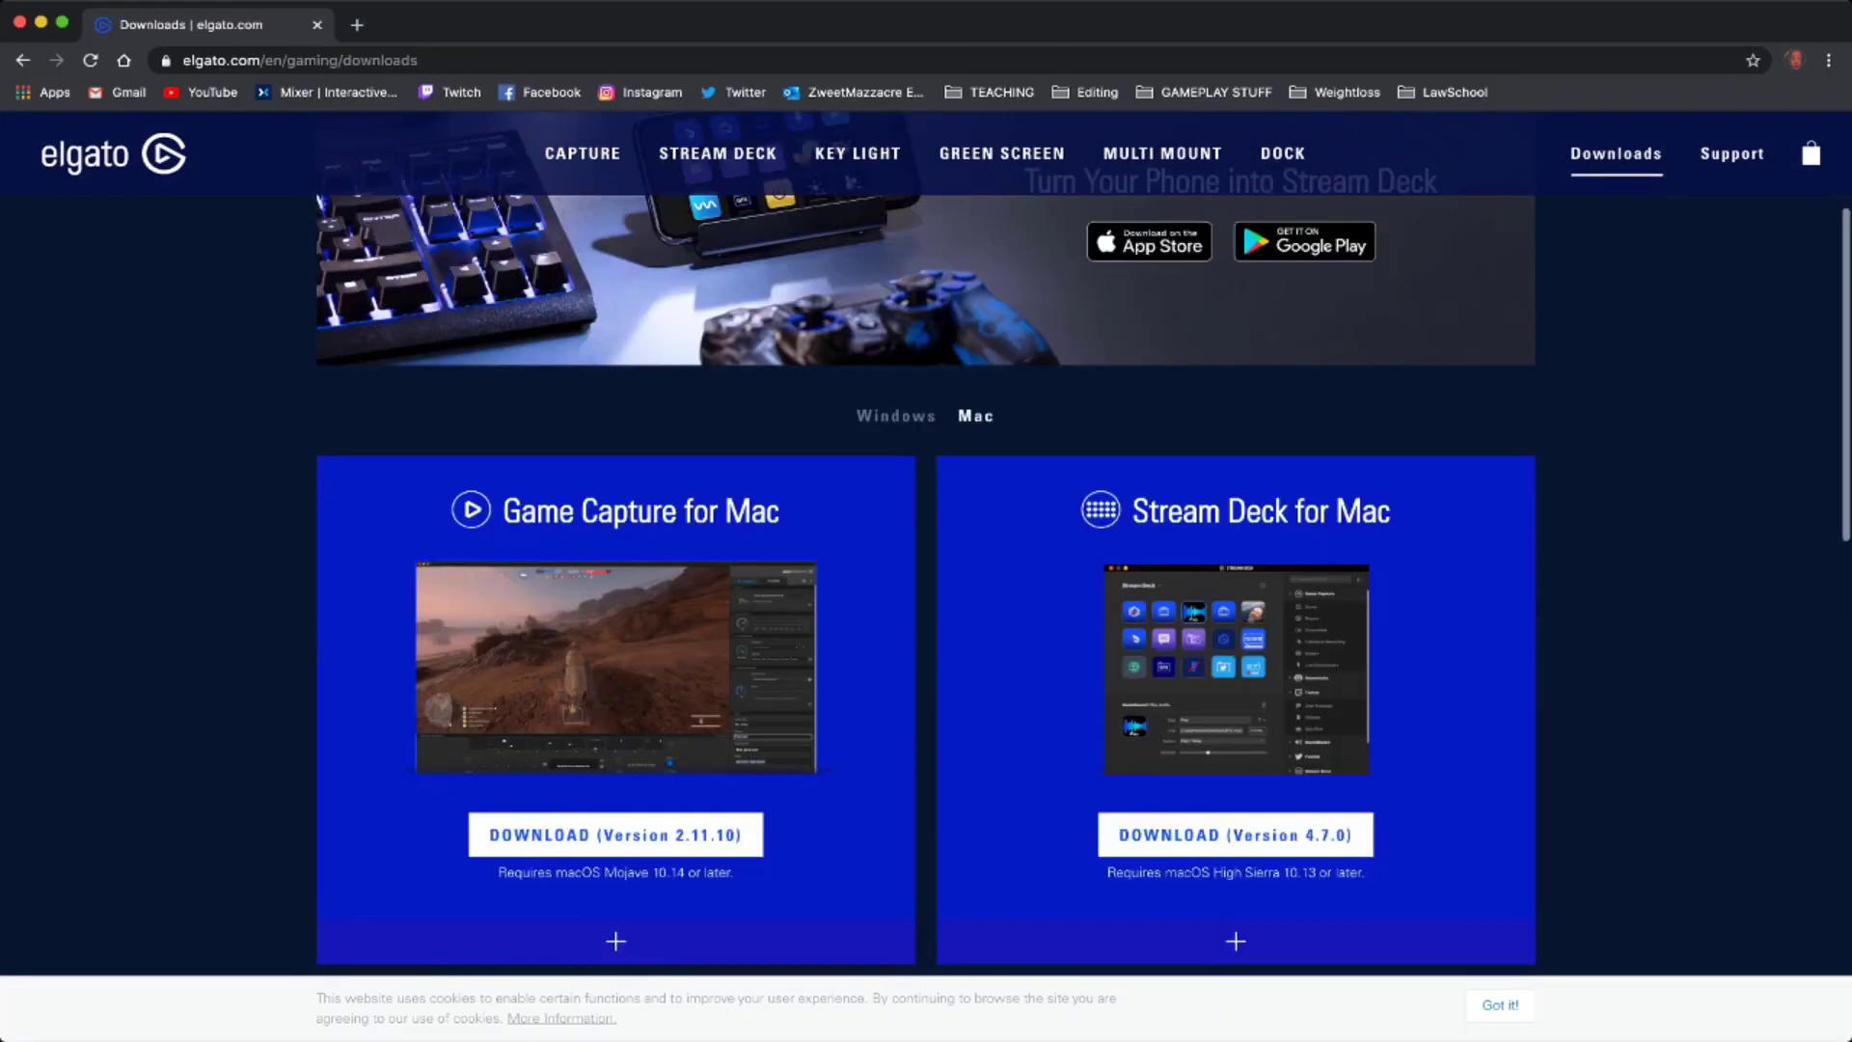
{"action": "scroll", "coordinate": [927, 579], "scroll_direction": "down", "scroll_amount": 5}
{"action": "scroll", "coordinate": [926, 580], "scroll_direction": "down", "scroll_amount": 2}
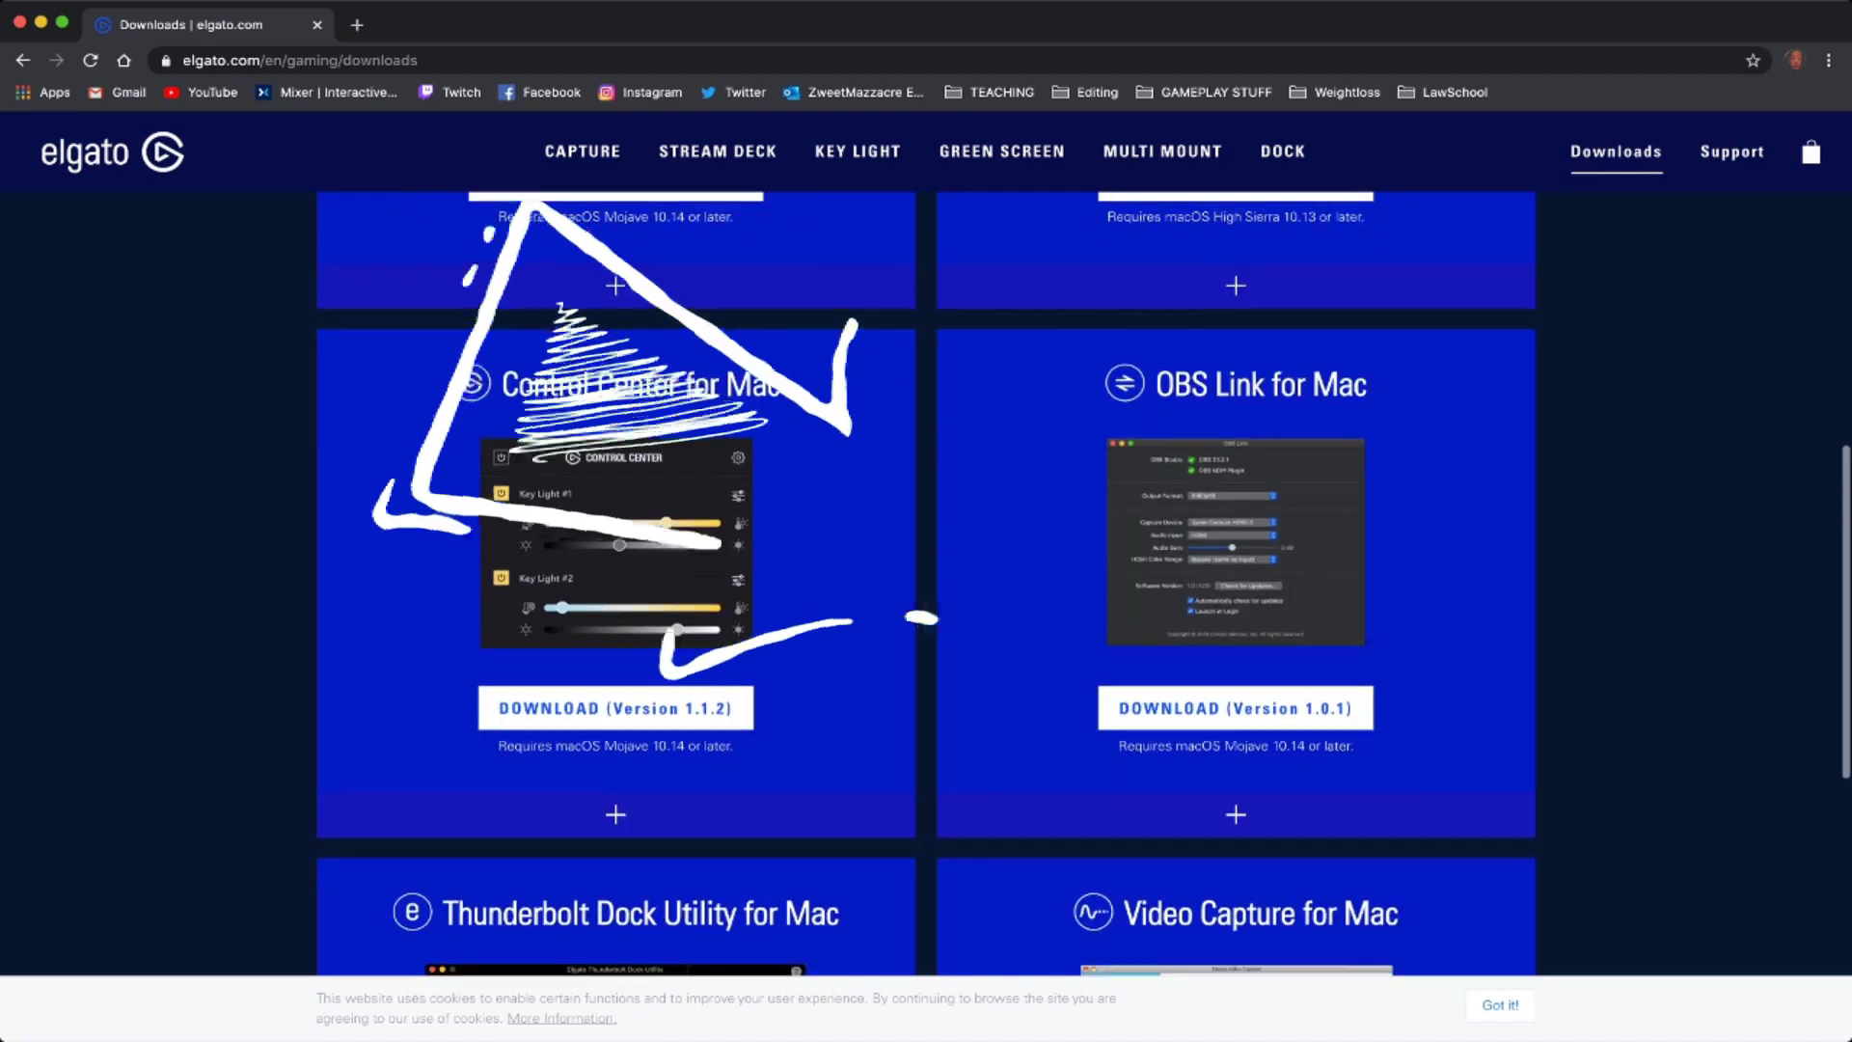
{"action": "scroll", "coordinate": [926, 579], "scroll_direction": "down", "scroll_amount": 1}
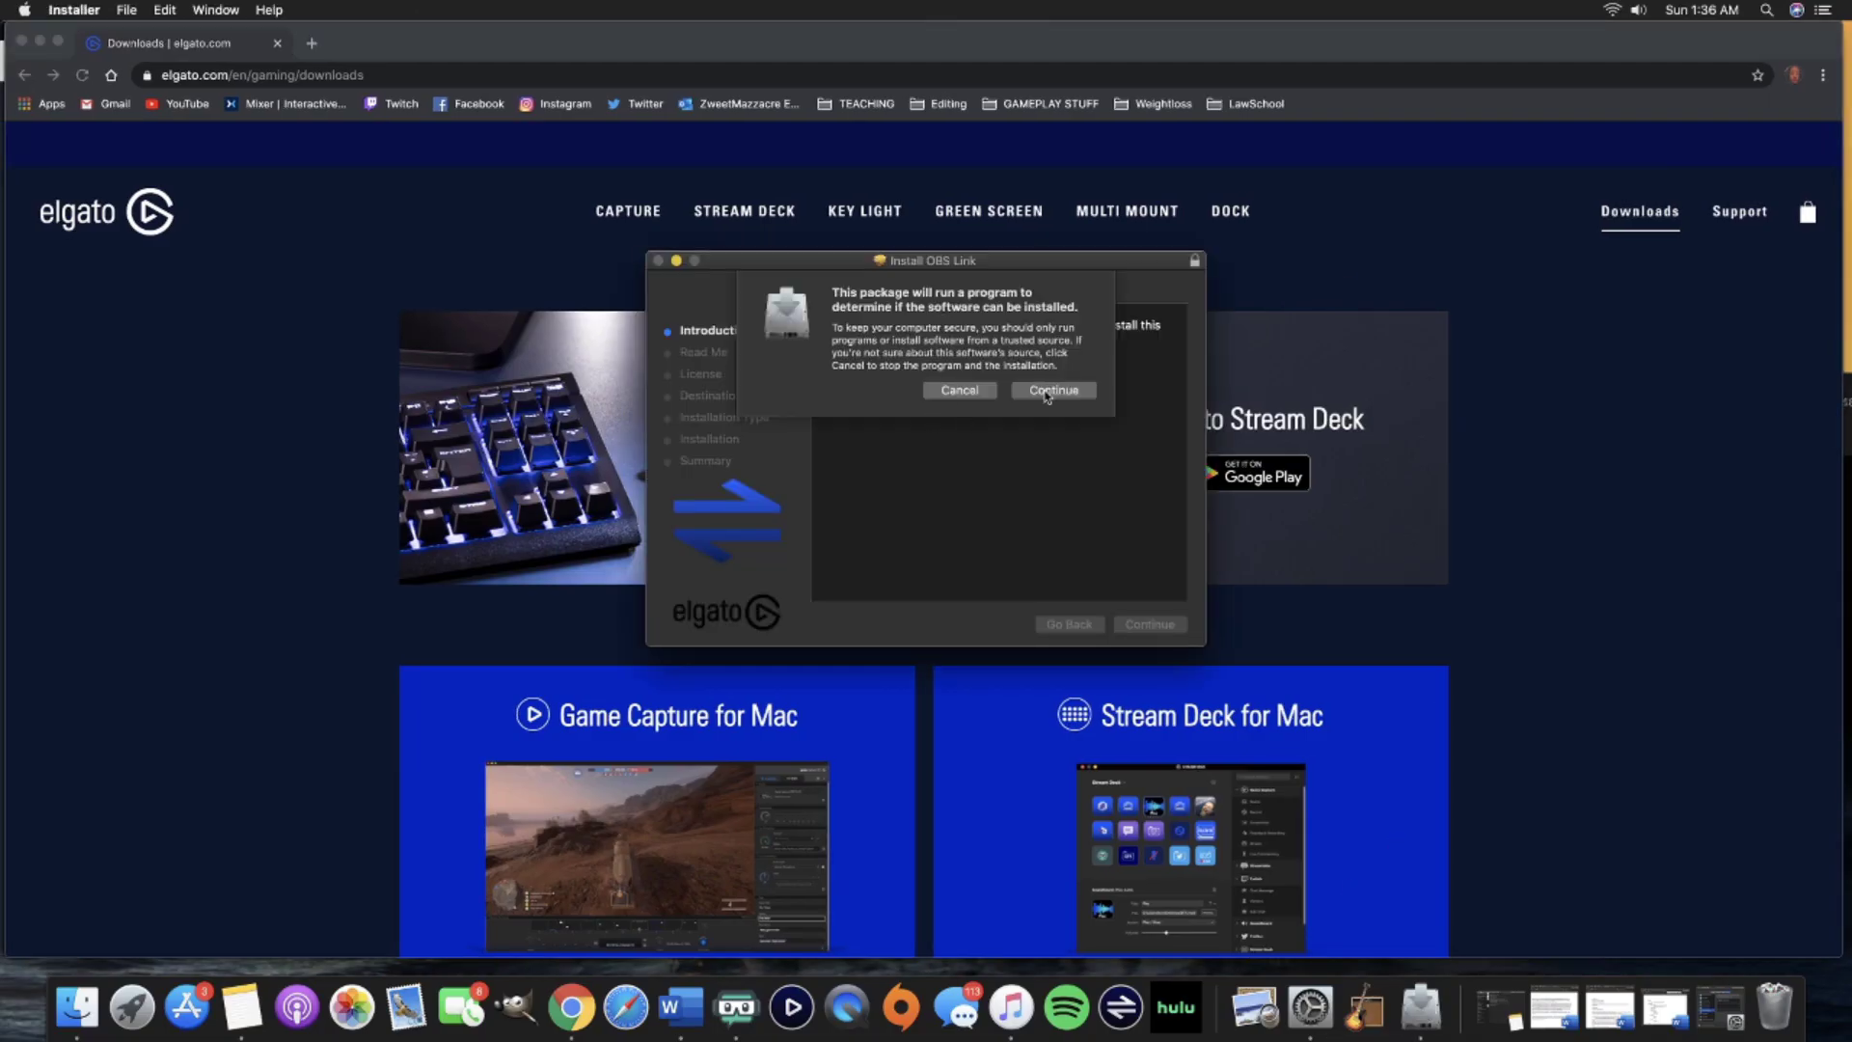
Pass the compatibility check, Introduction, Read Me and License, agree, and install OBS Link
{"action": "left_click", "coordinate": [1052, 392]}
{"action": "left_click", "coordinate": [1149, 624]}
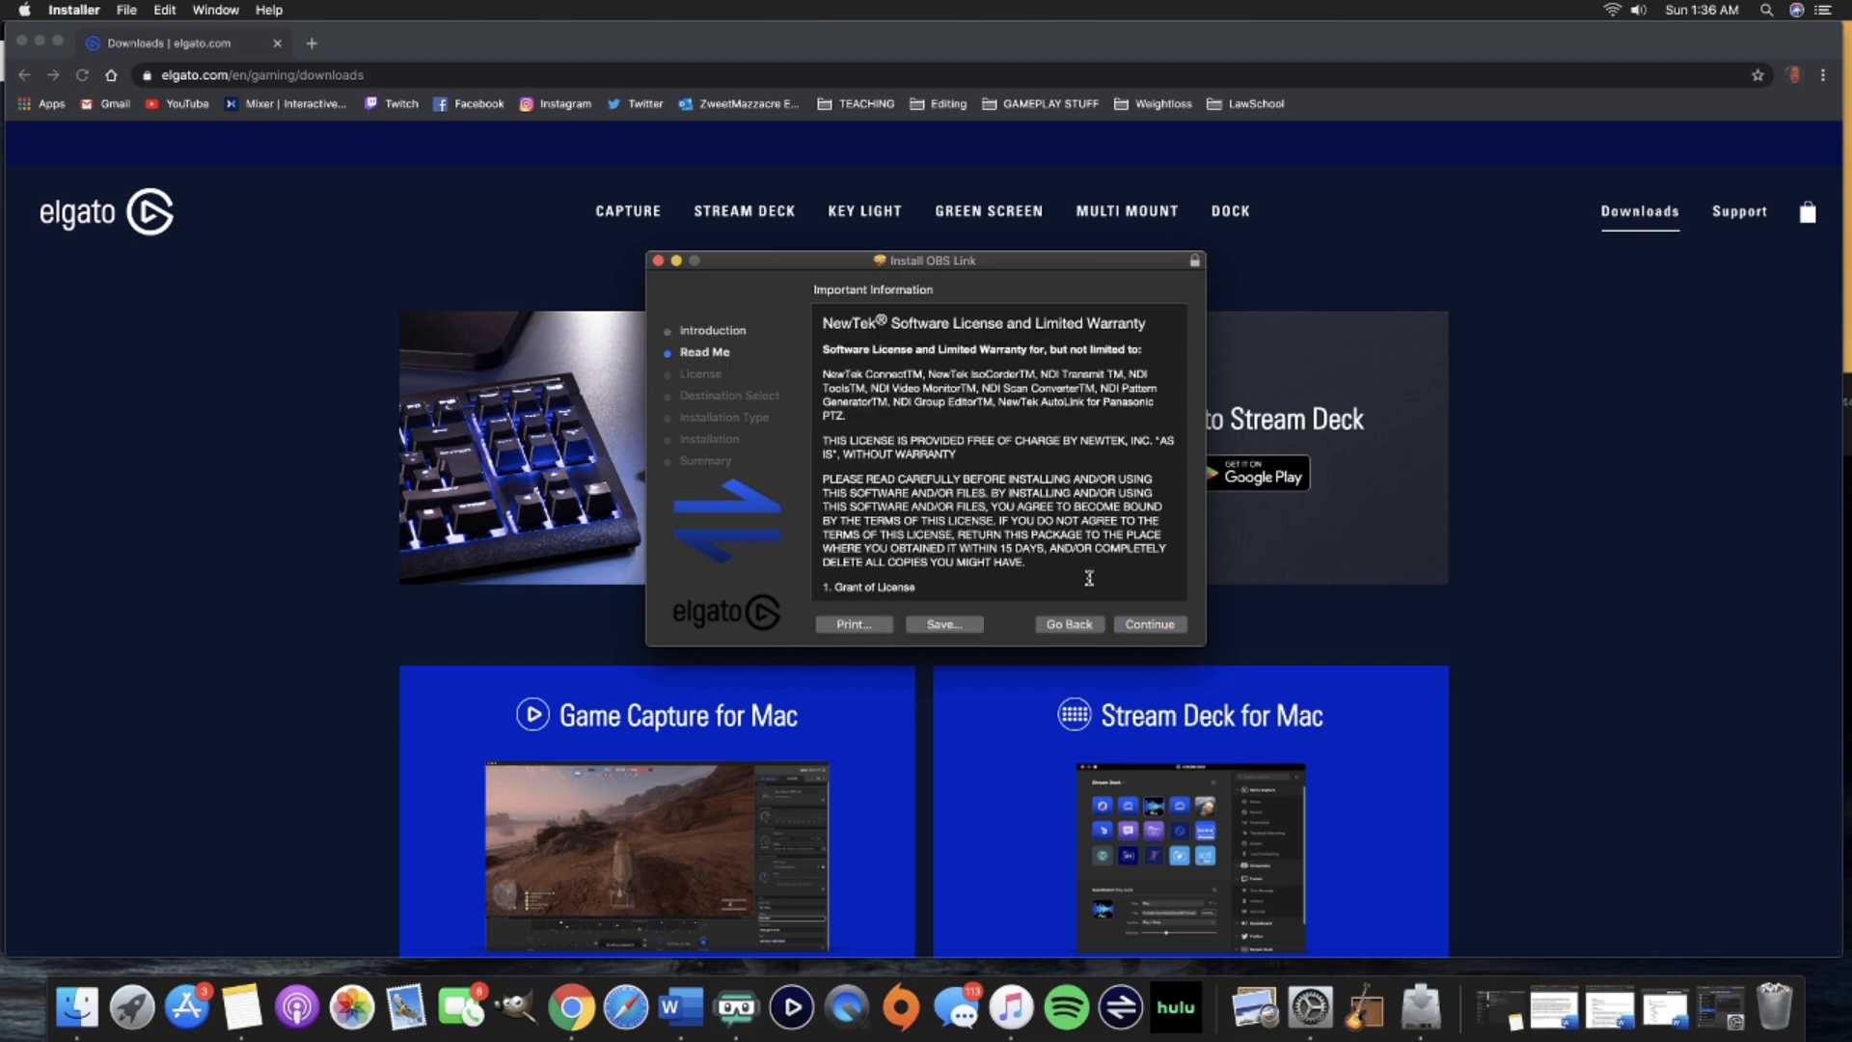
{"action": "left_click", "coordinate": [1149, 623]}
{"action": "left_click", "coordinate": [1106, 413]}
{"action": "left_click", "coordinate": [1154, 624]}
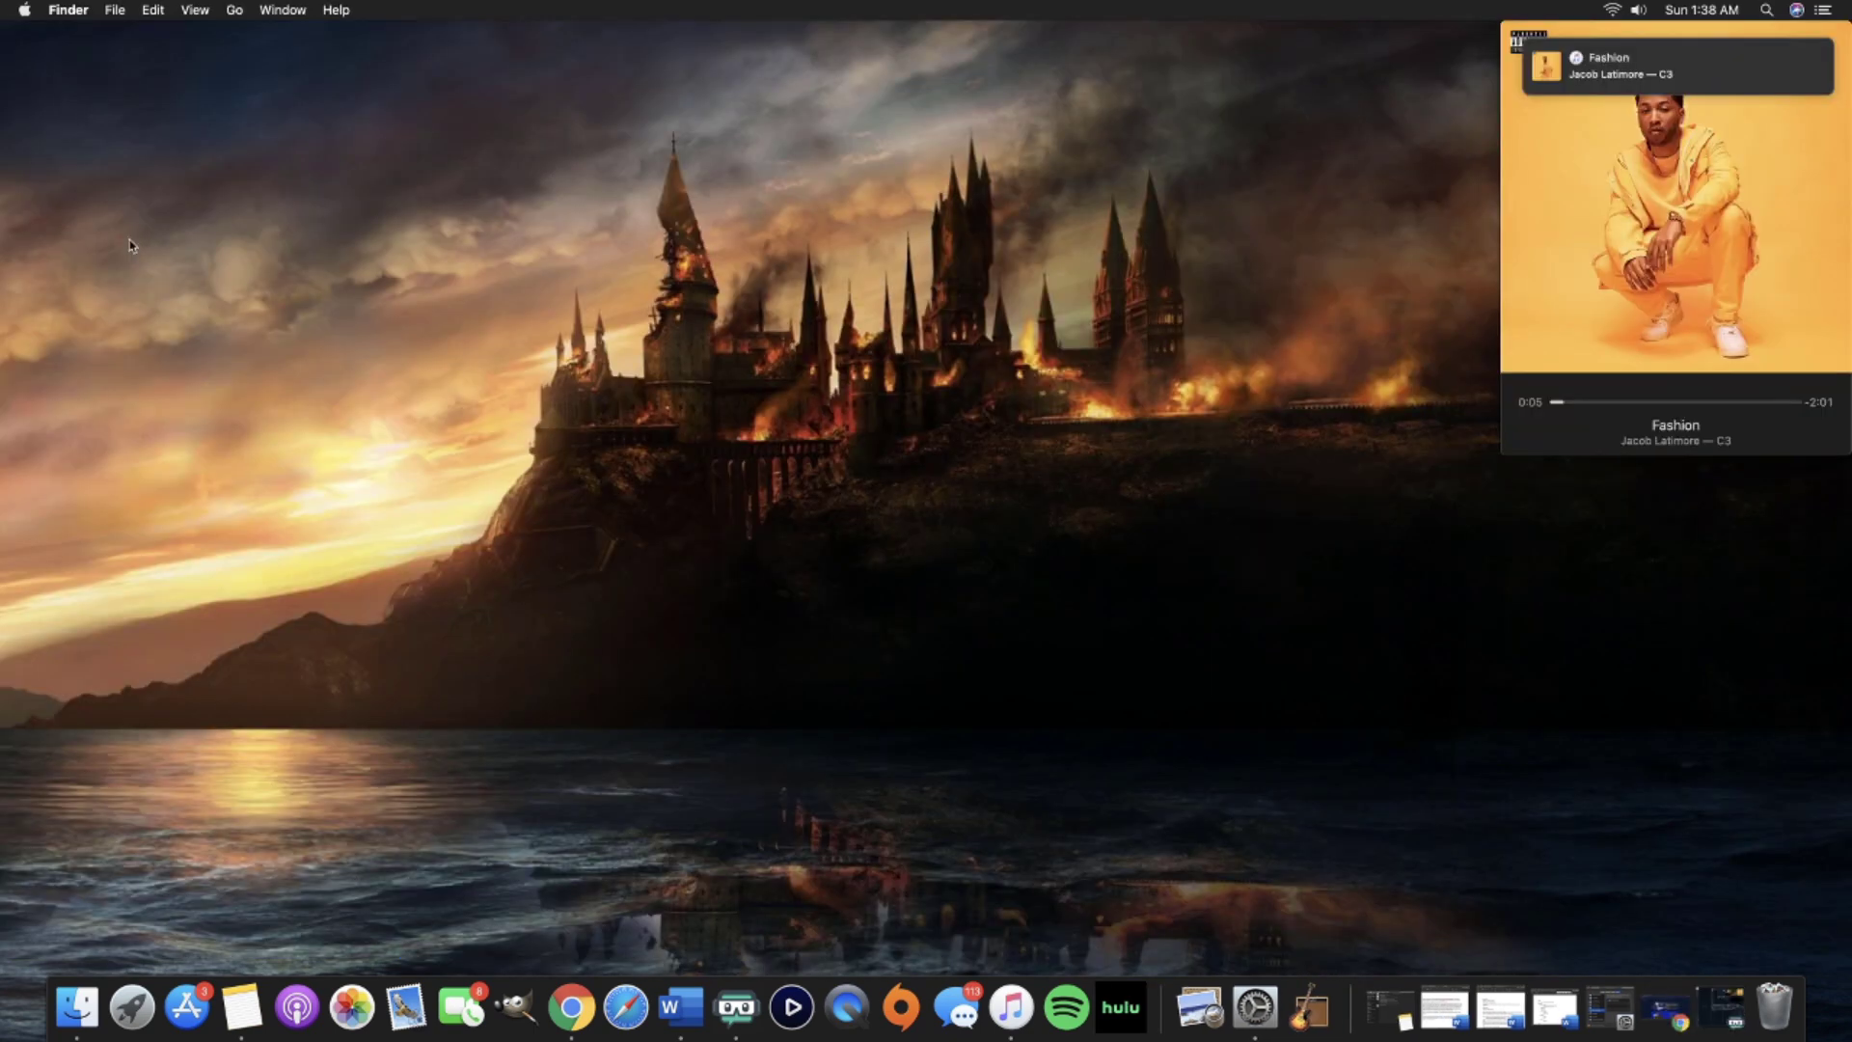
Launch OBS Link from Launchpad, dismiss the missing-plugin warning, and open its menu-bar options
{"action": "key", "text": "F4"}
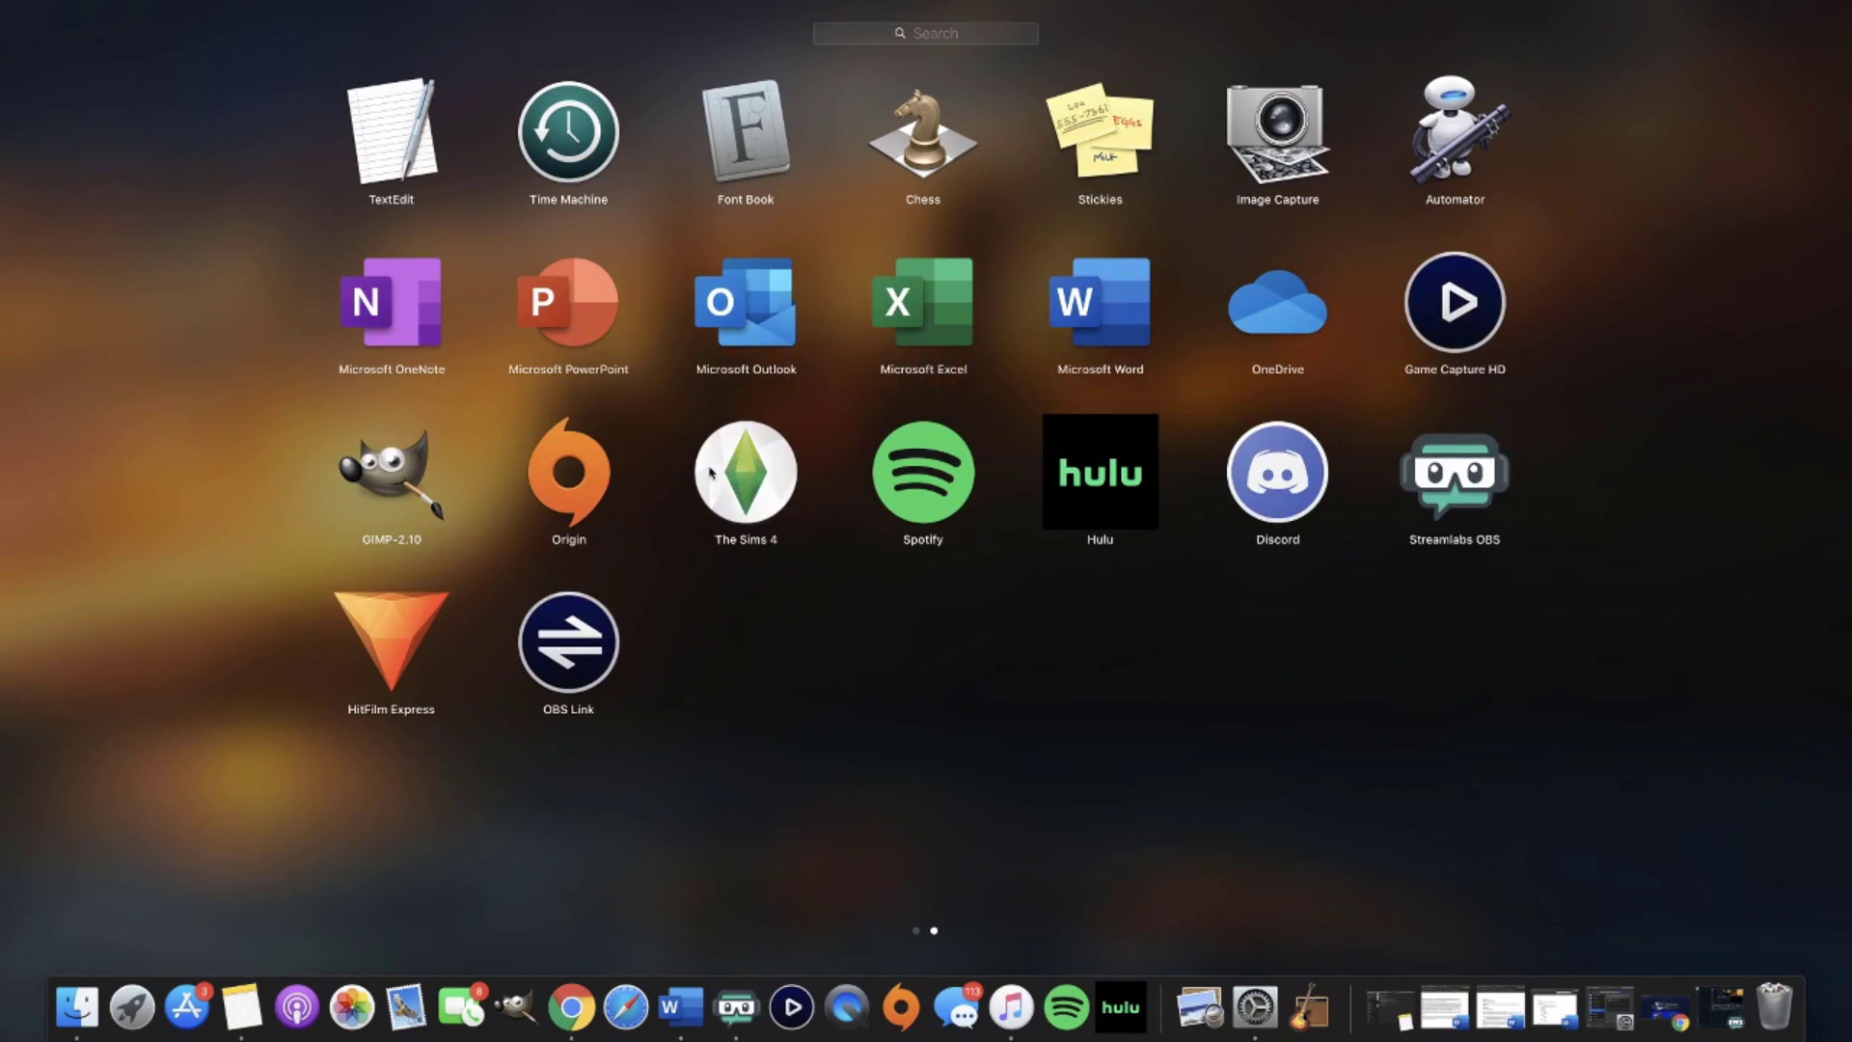
{"action": "left_click", "coordinate": [571, 659]}
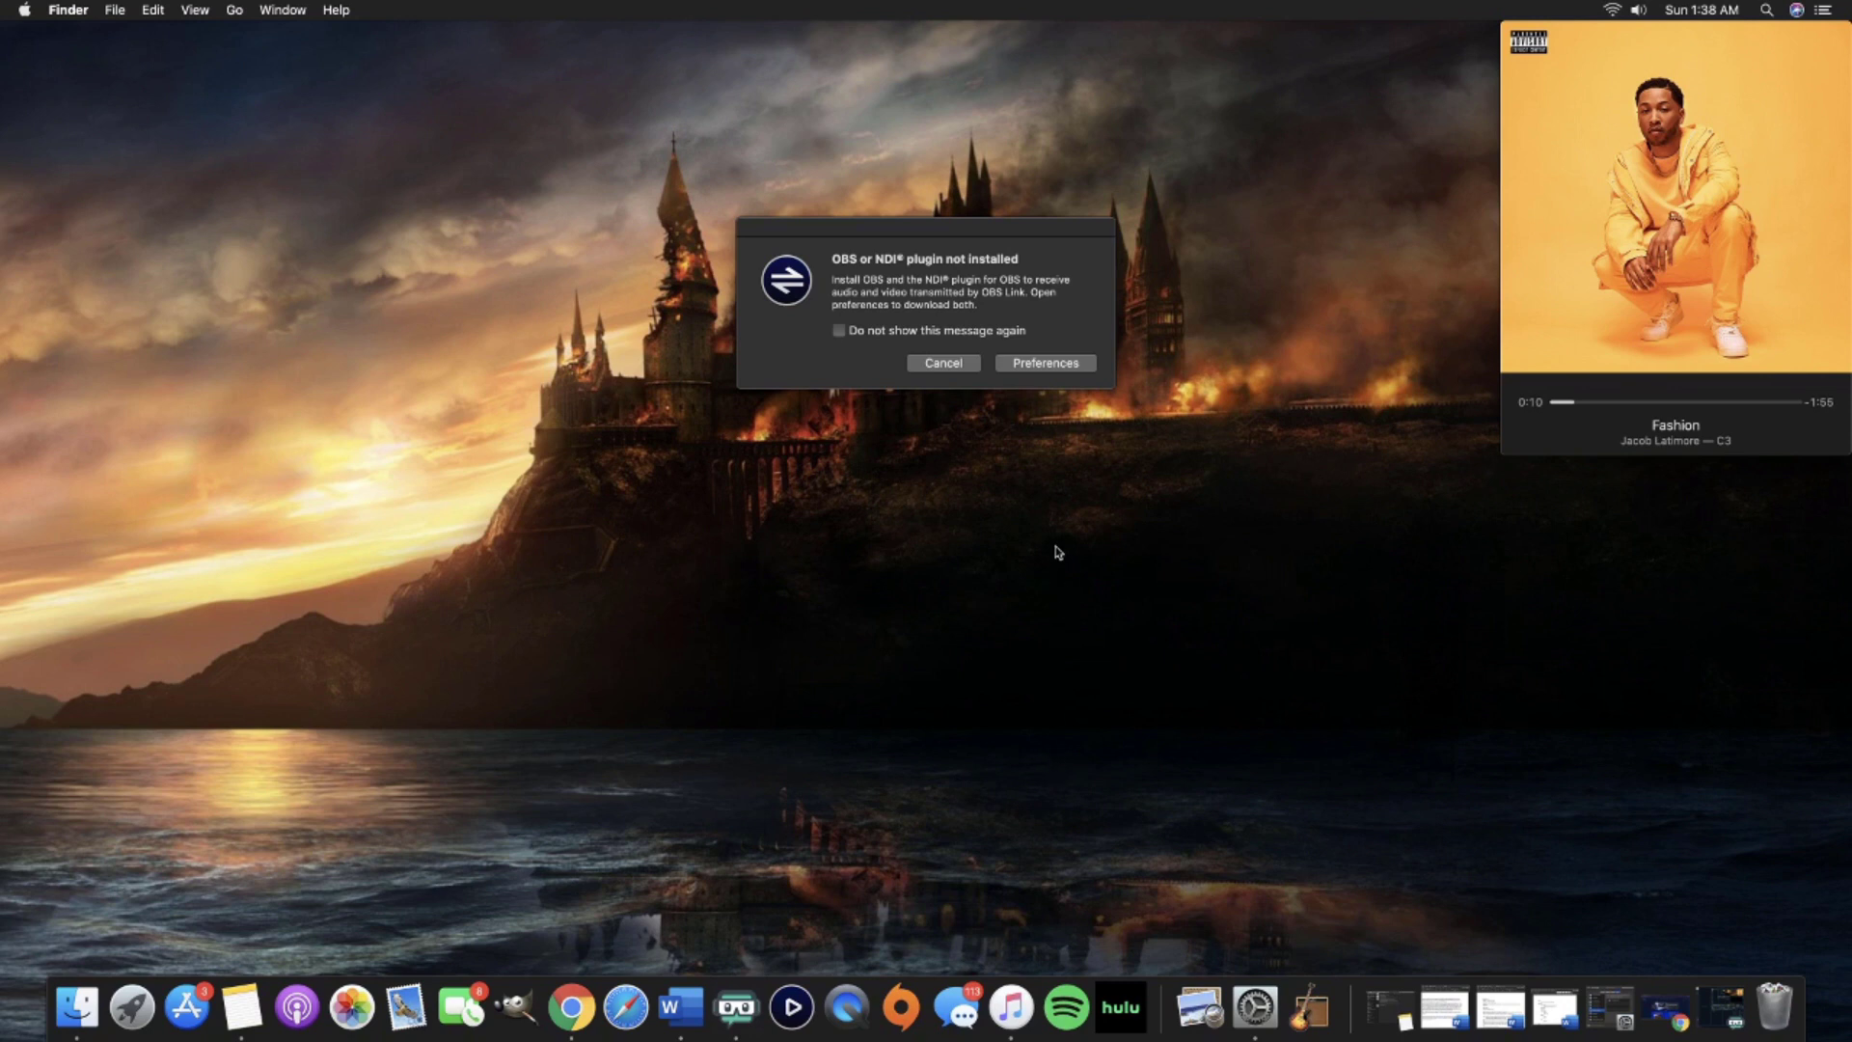
{"action": "left_click", "coordinate": [963, 367]}
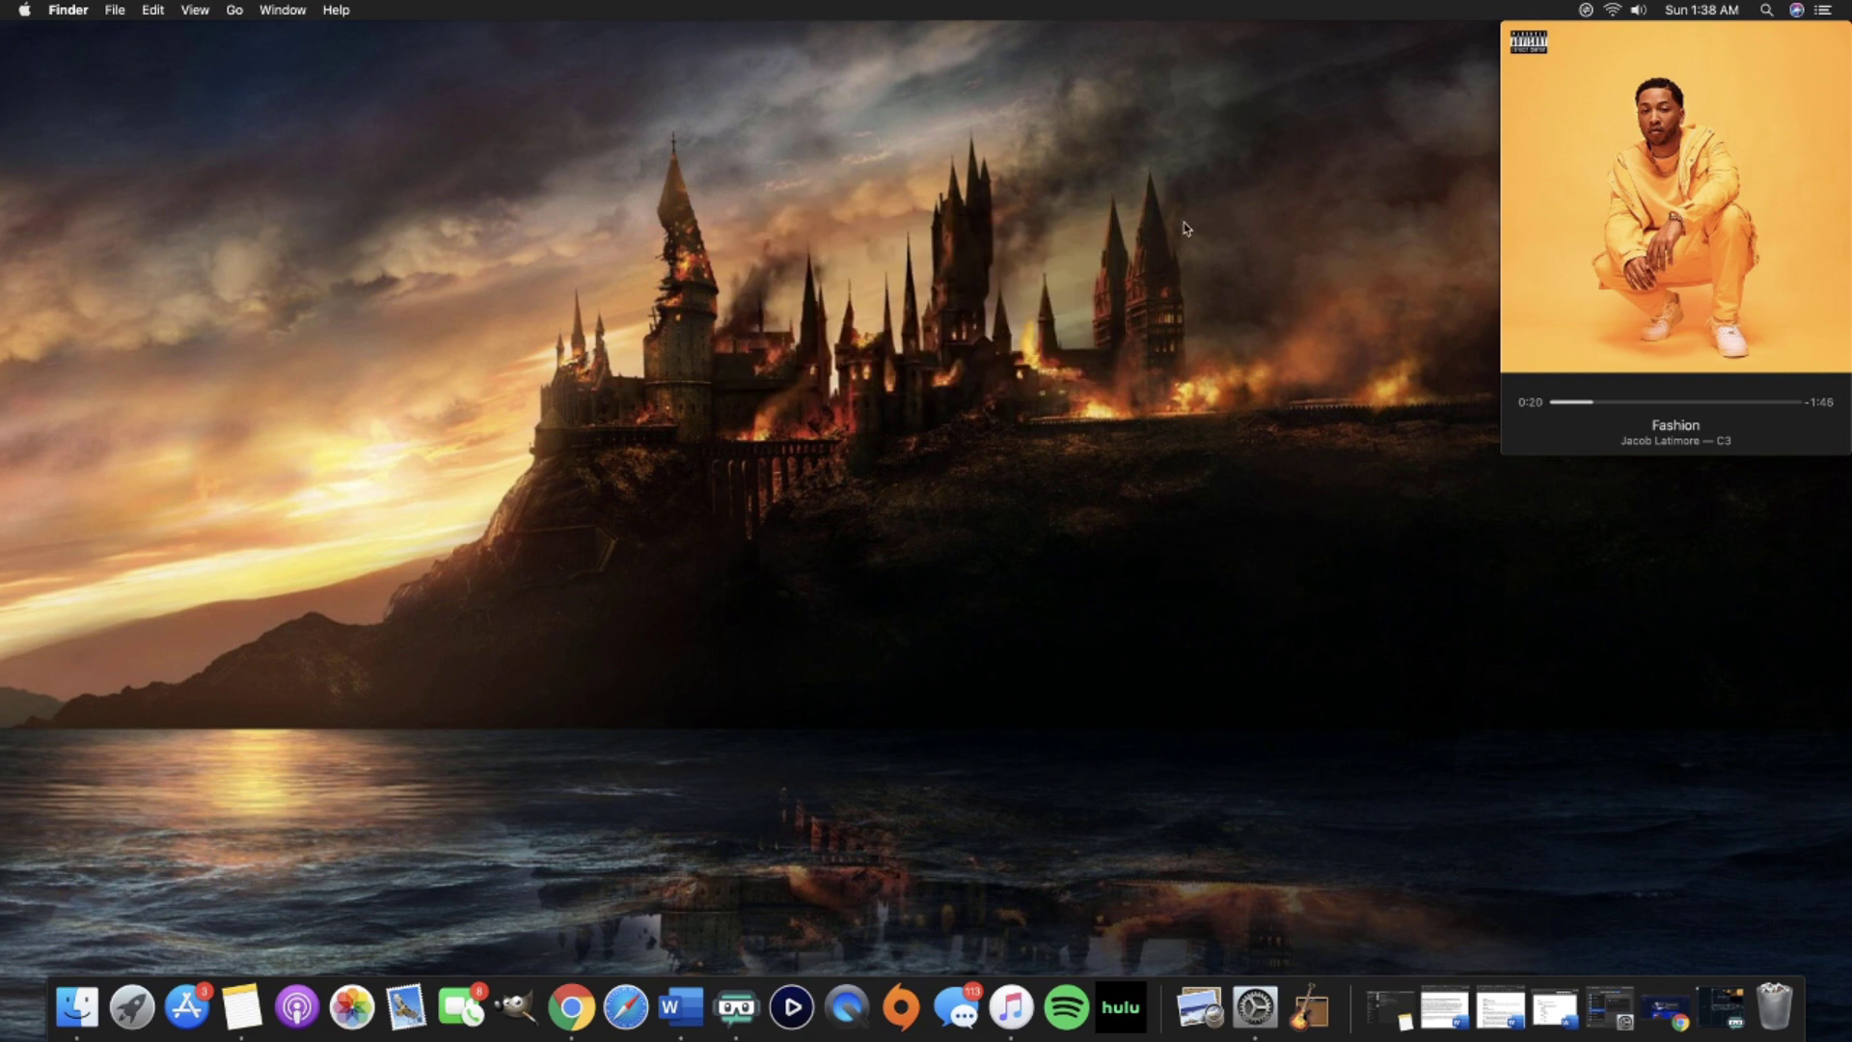
{"action": "left_click", "coordinate": [1585, 11]}
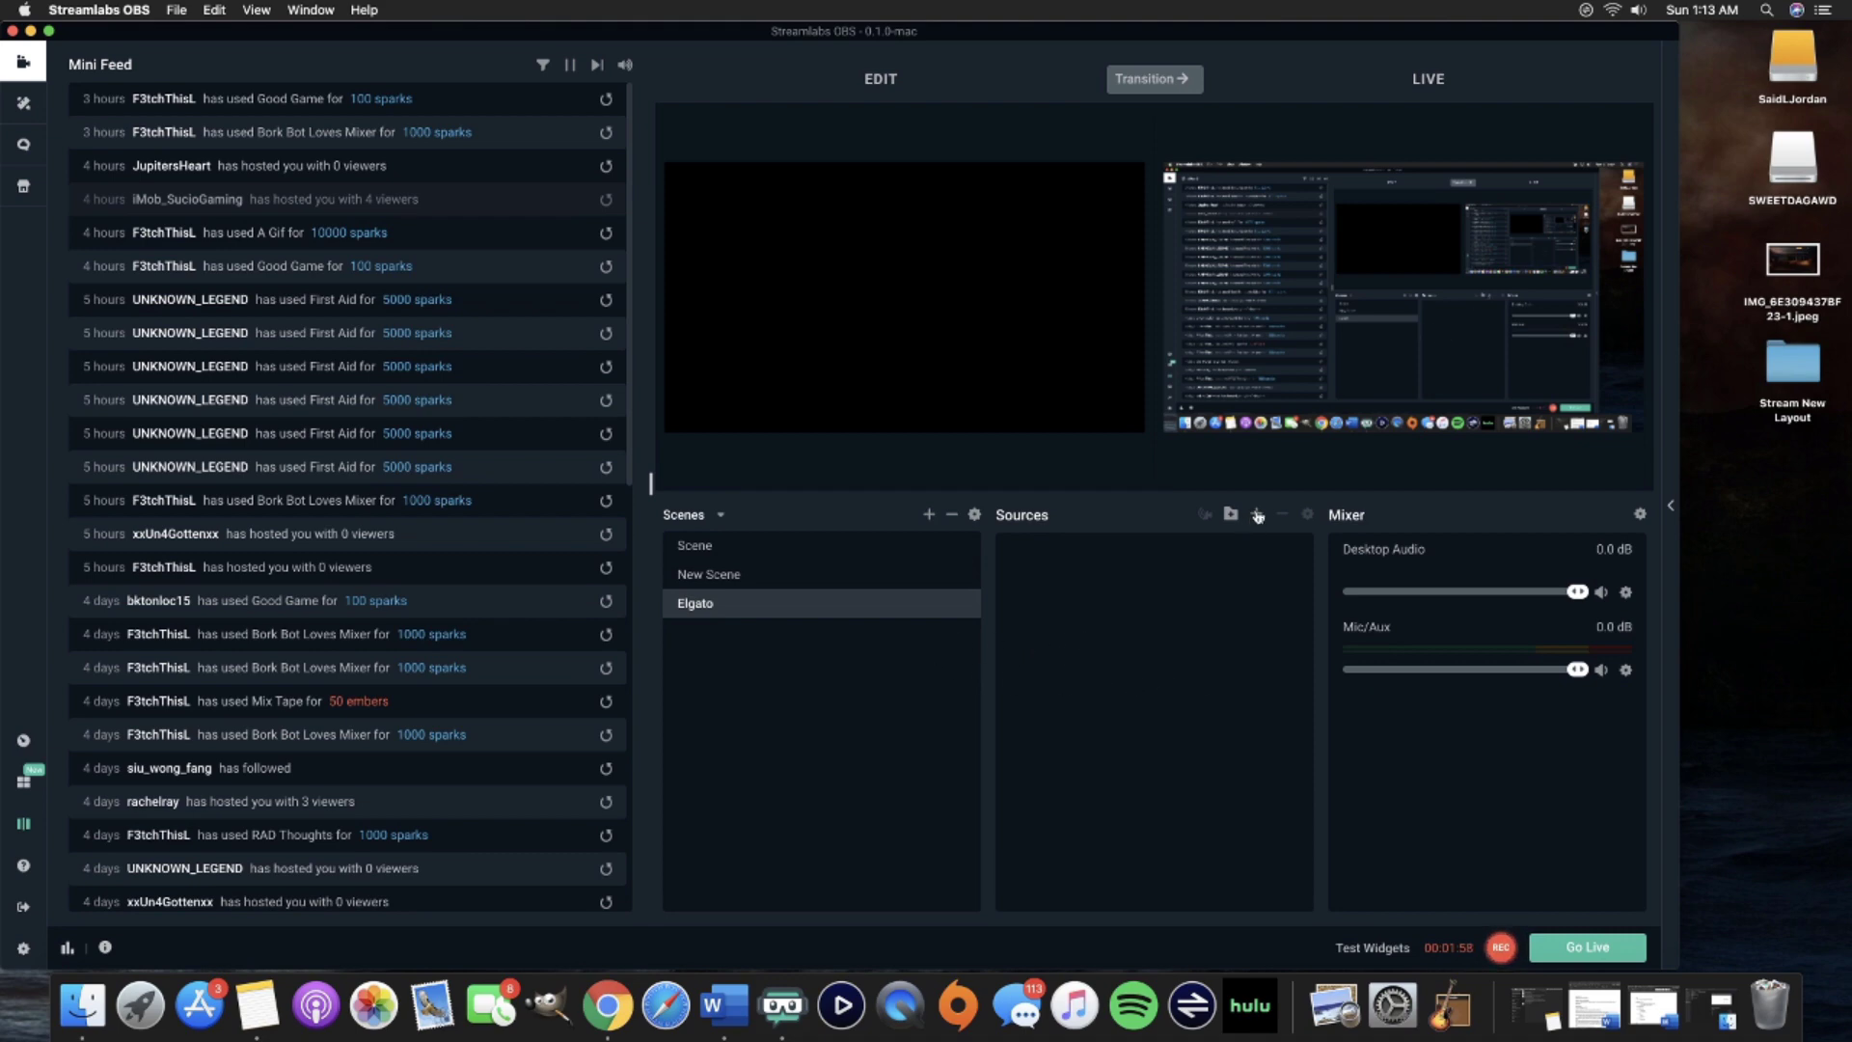
Add an NDI source called 'Elgato' receiving the OBS Link stream
{"action": "left_click", "coordinate": [1255, 517]}
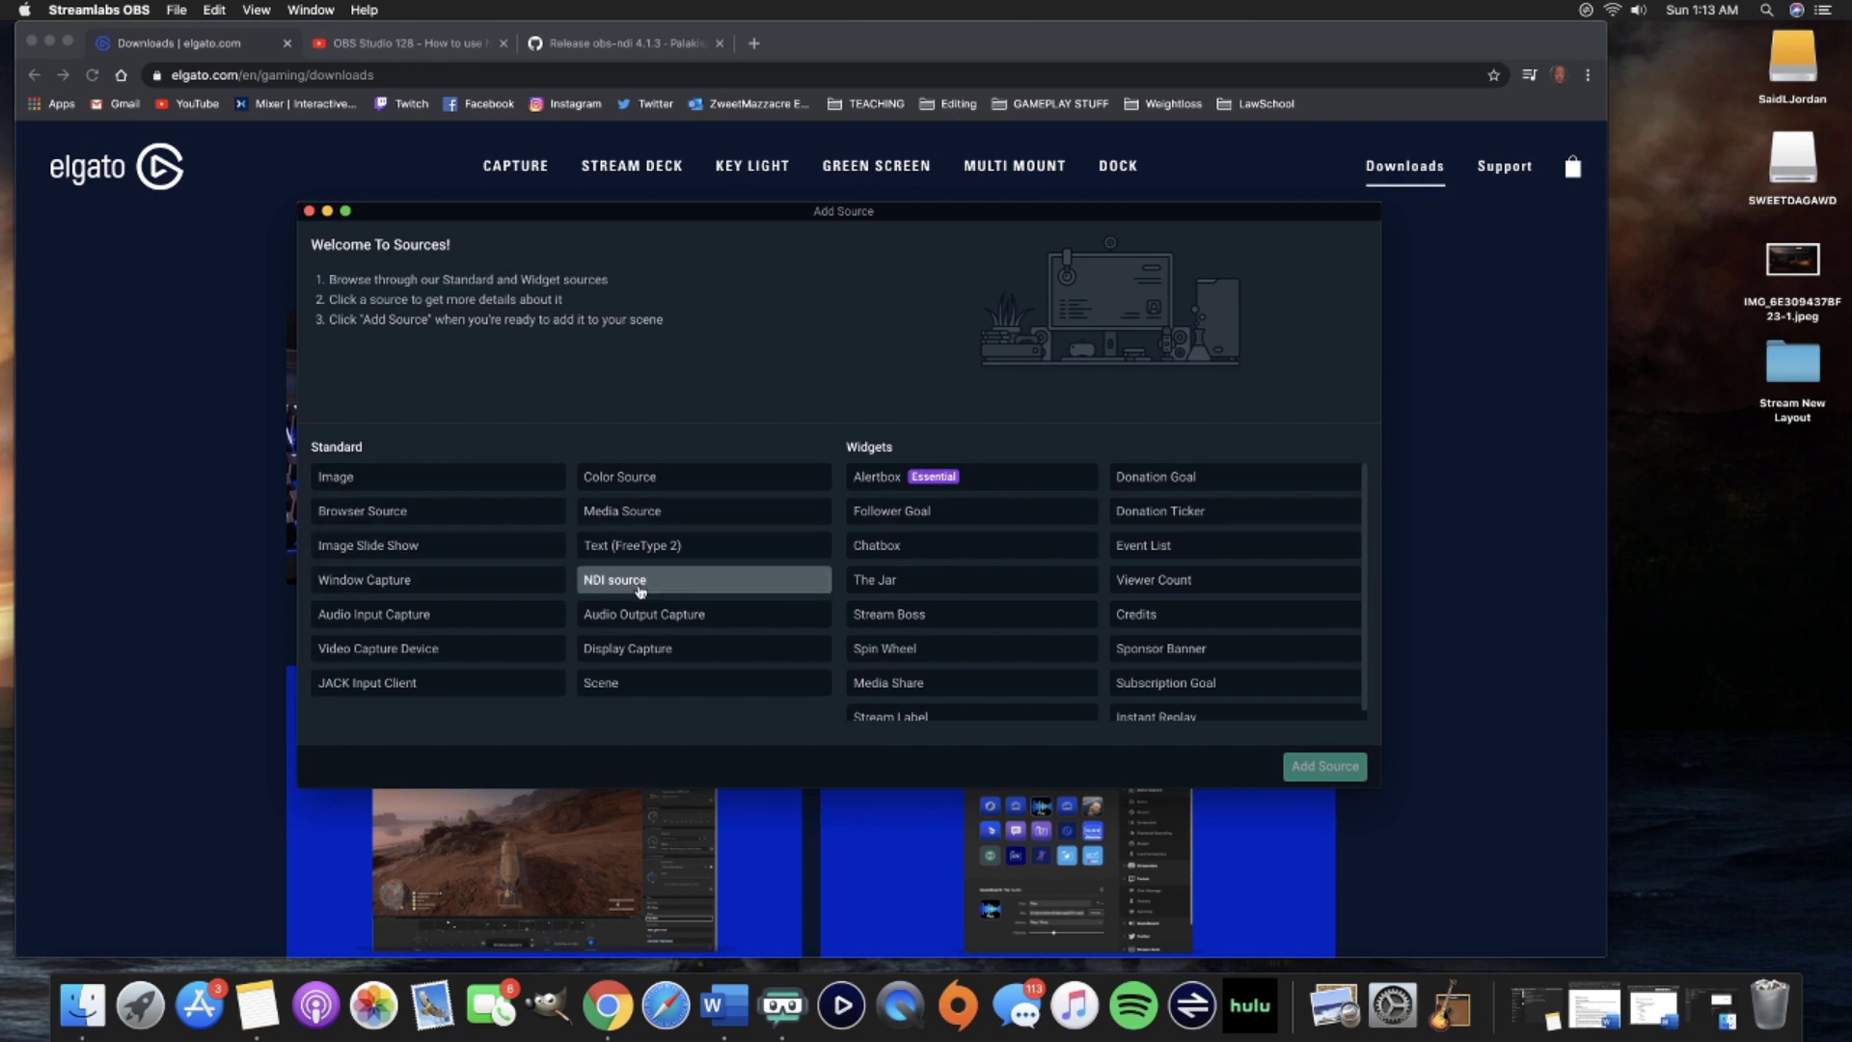
{"action": "double_click", "coordinate": [612, 580]}
{"action": "type", "text": "E"}
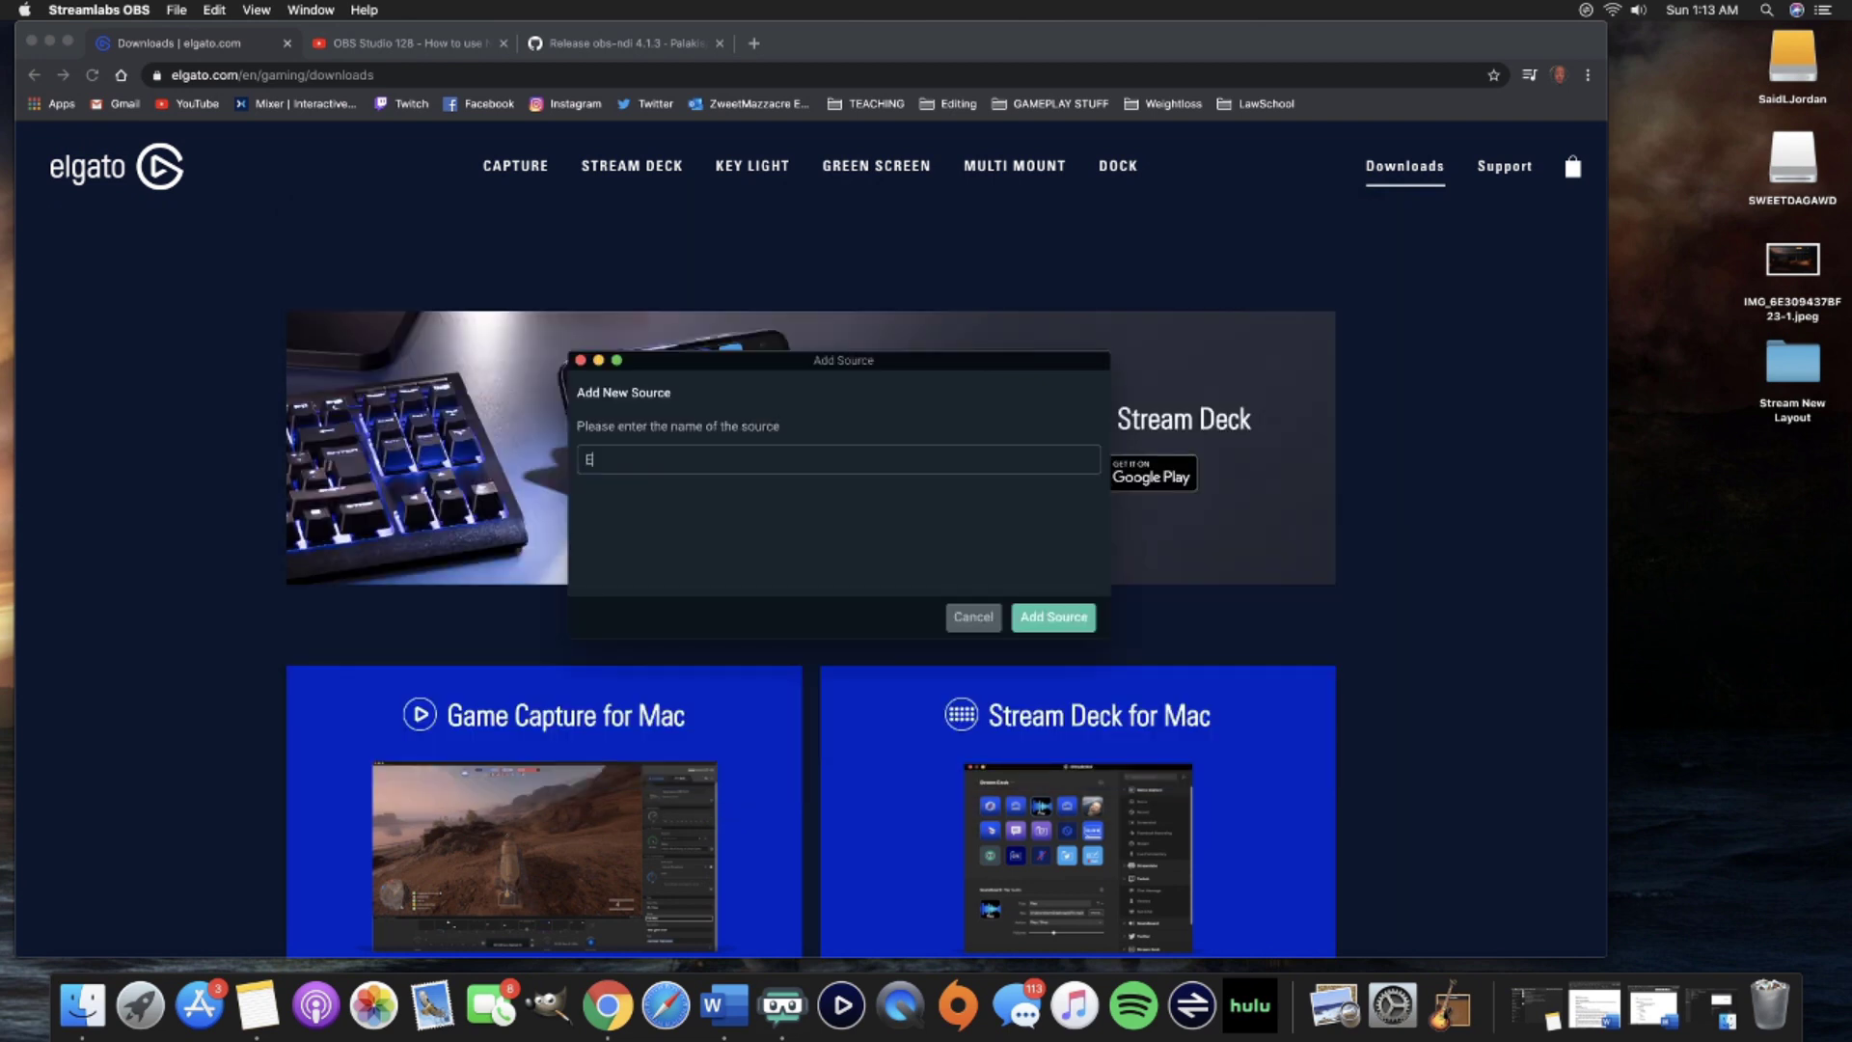
{"action": "type", "text": "lgato"}
{"action": "left_click", "coordinate": [1085, 623]}
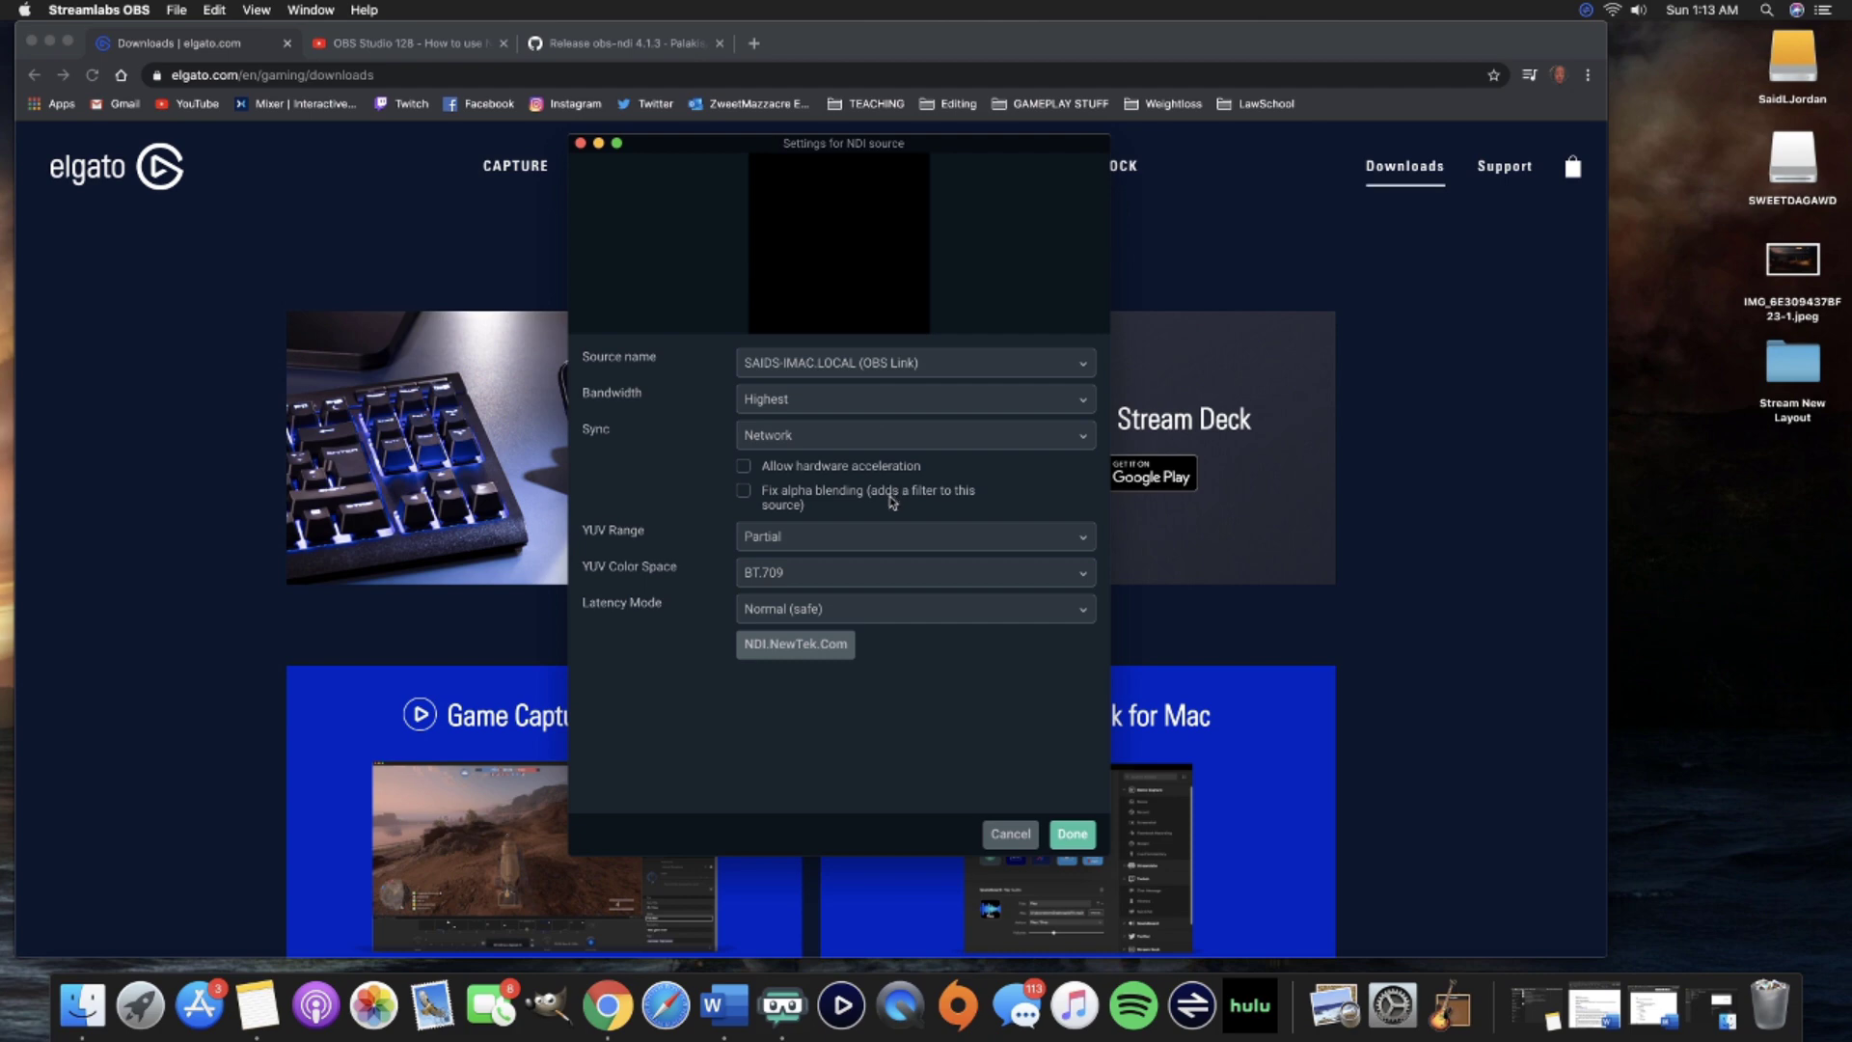
{"action": "left_click", "coordinate": [1073, 835]}
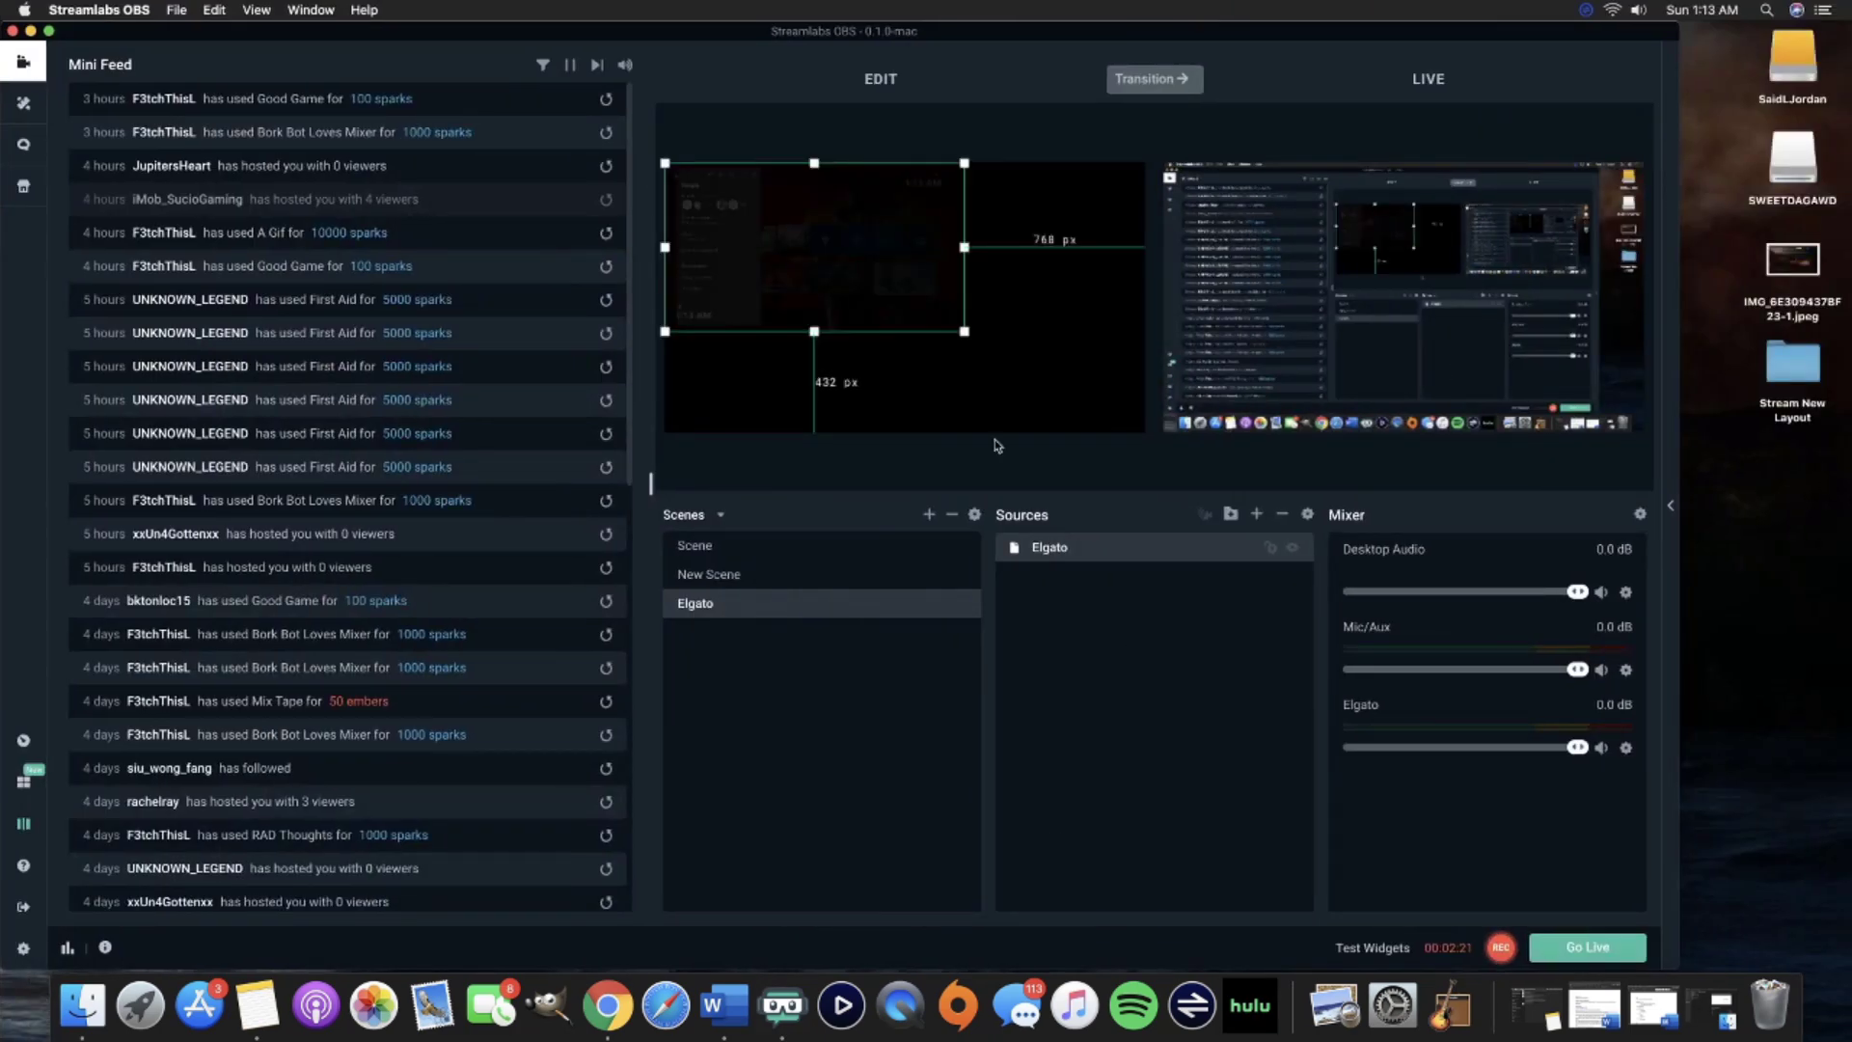
Apply Transform > Stretch to Screen to the Elgato source
{"action": "right_click", "coordinate": [1058, 552]}
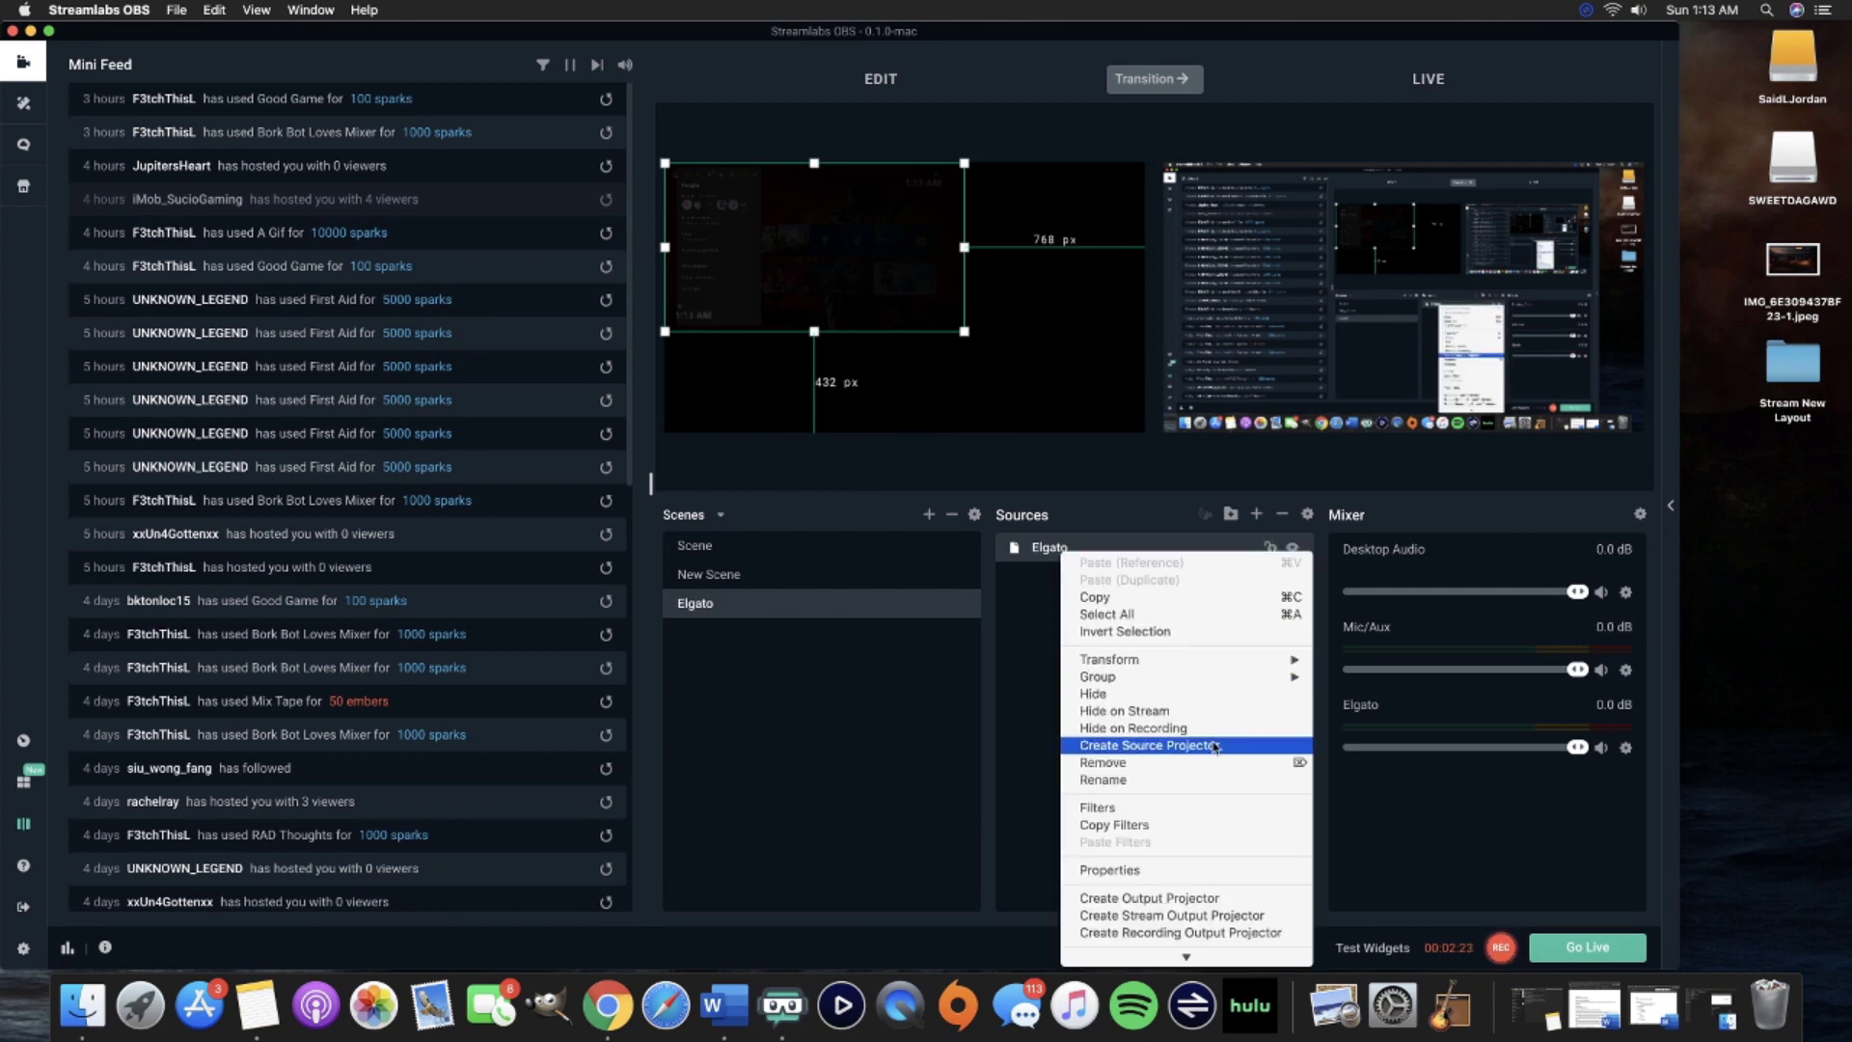
{"action": "mouse_move", "coordinate": [1144, 659]}
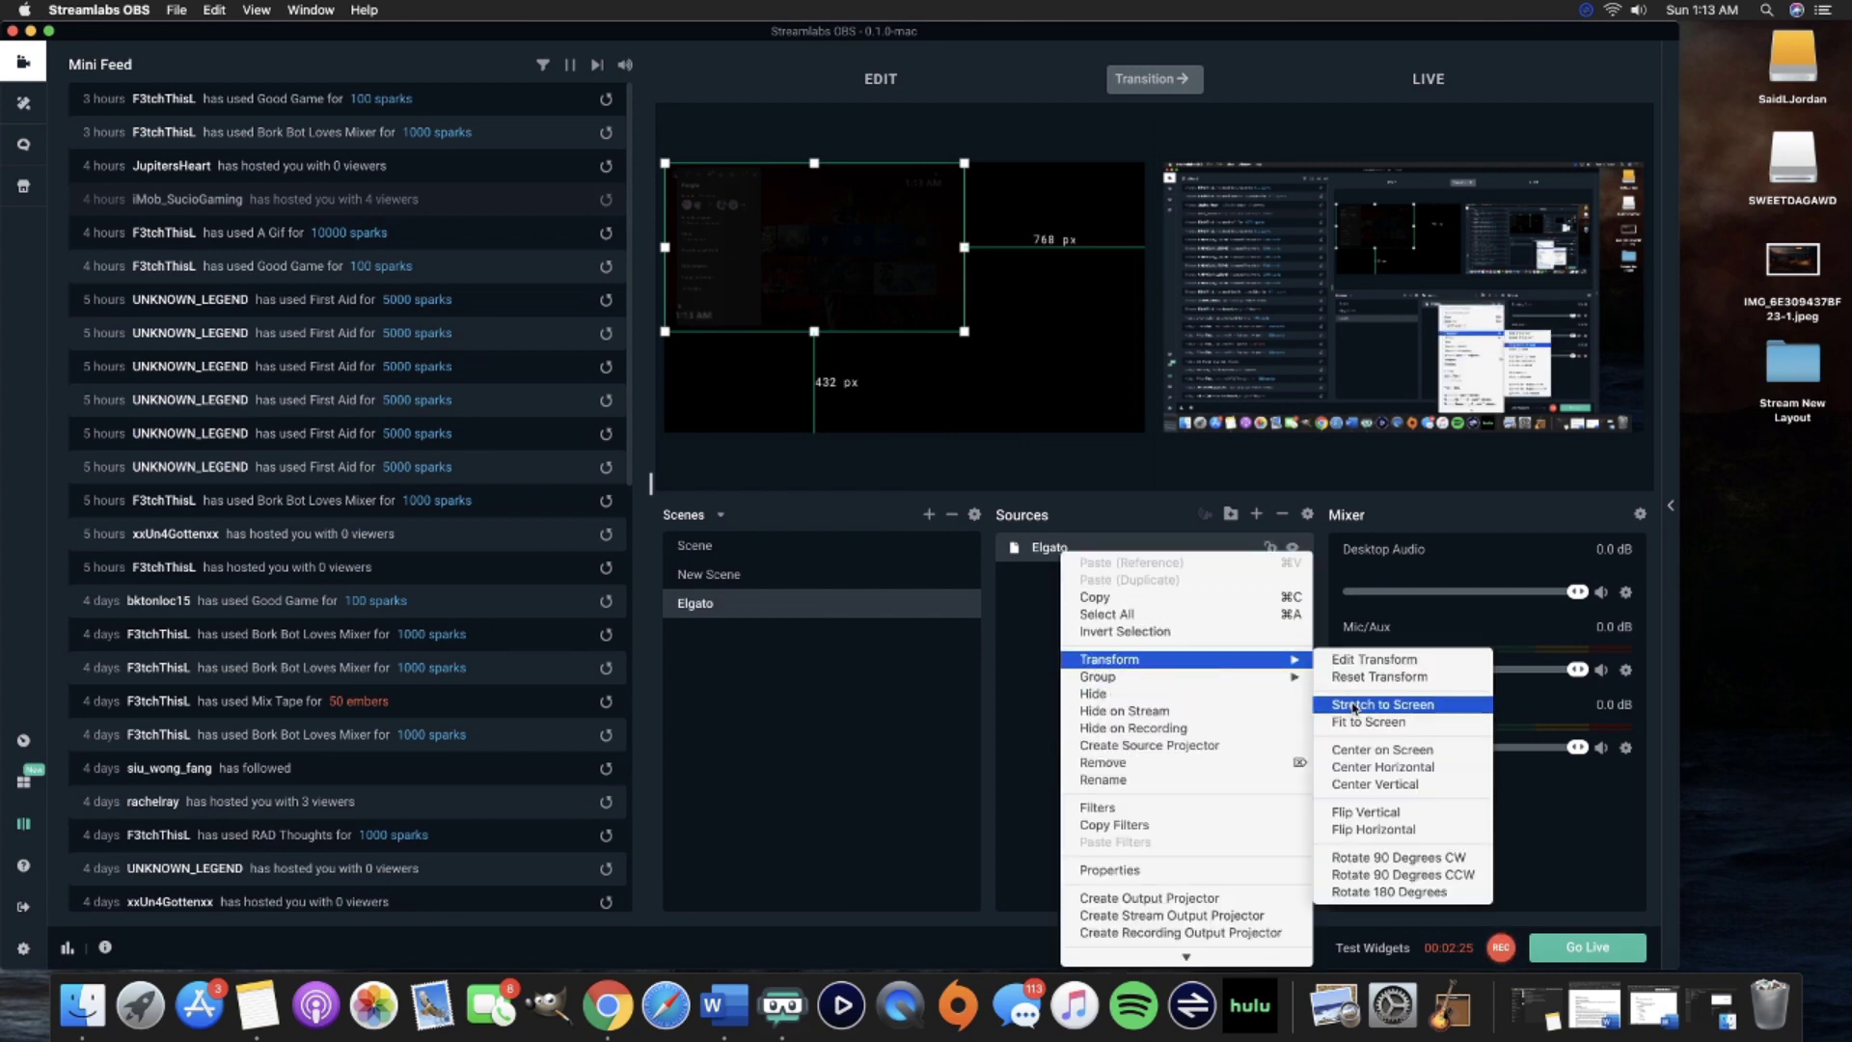
{"action": "left_click", "coordinate": [1359, 722]}
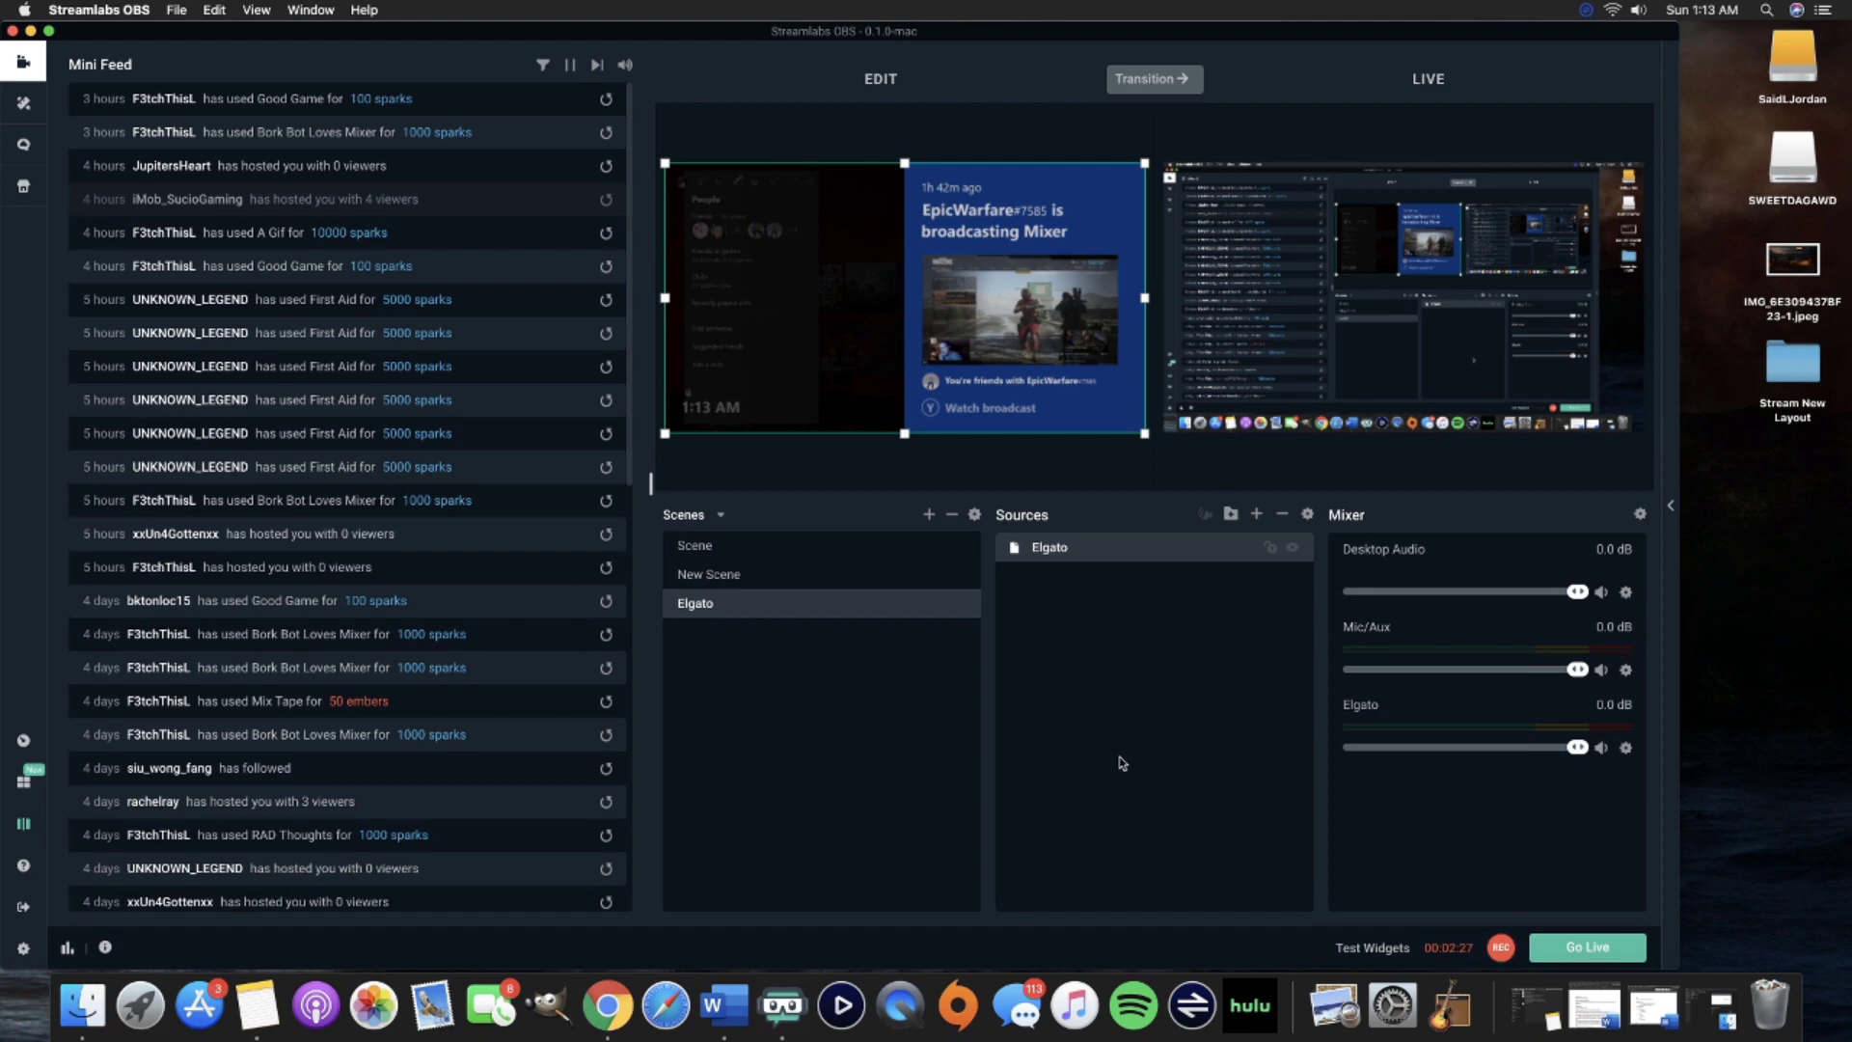